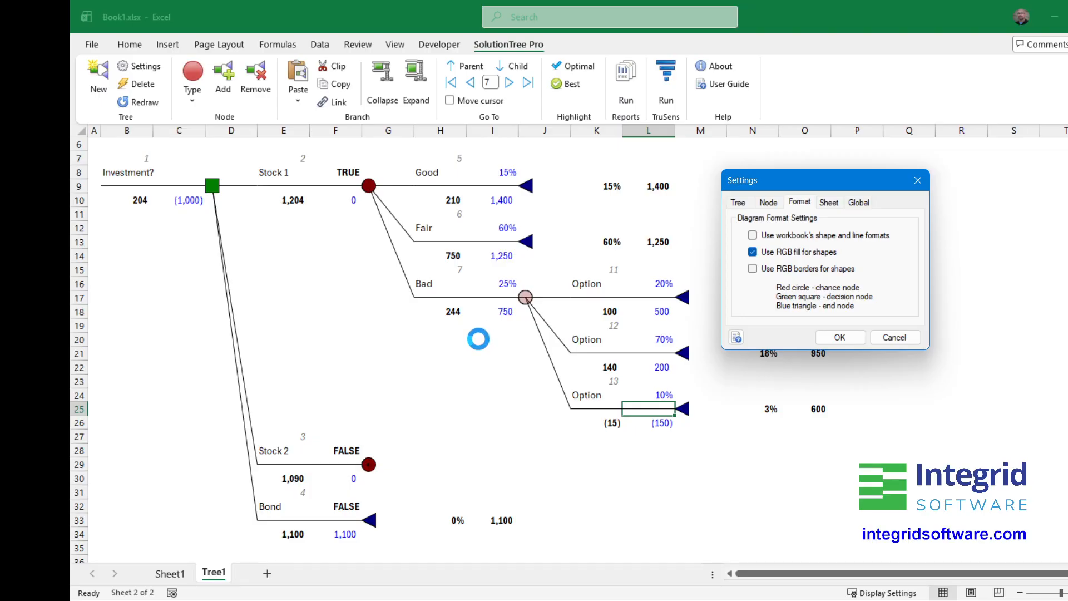
# - Close the settings and examine the borders of the Good, Fair and Stock 1 node shapes by selecting each one
pyautogui.click(892, 337)
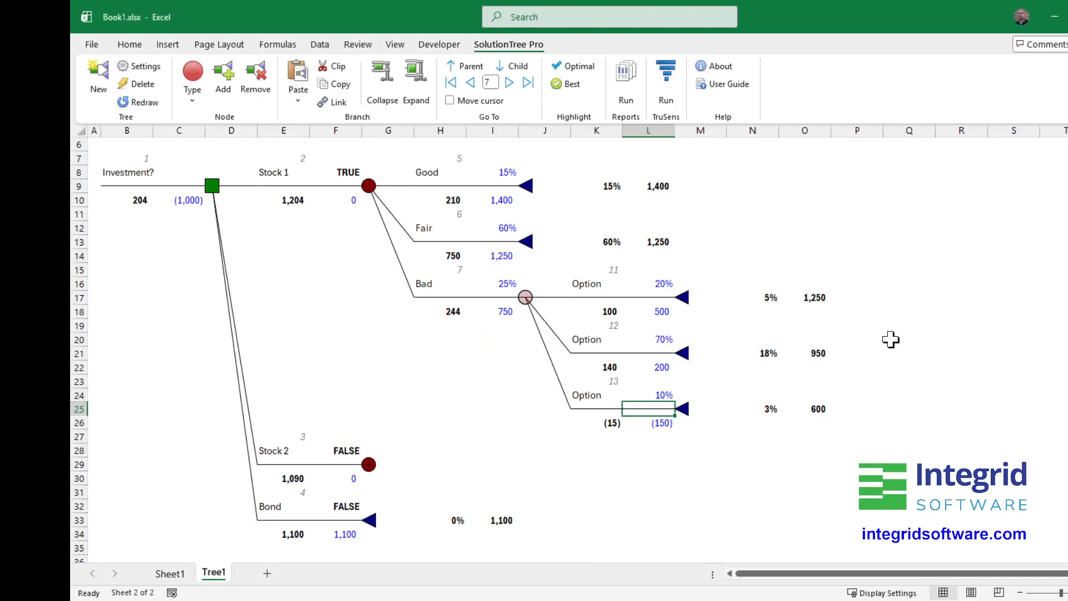
pyautogui.scroll(6, 467, 389)
pyautogui.scroll(3, 469, 388)
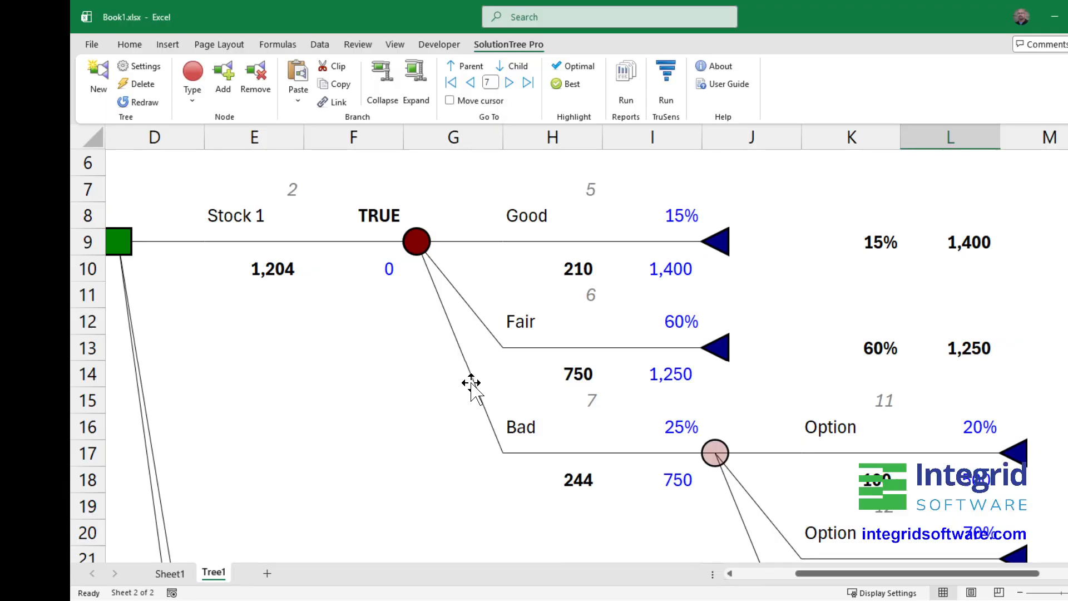
pyautogui.click(713, 244)
pyautogui.click(717, 352)
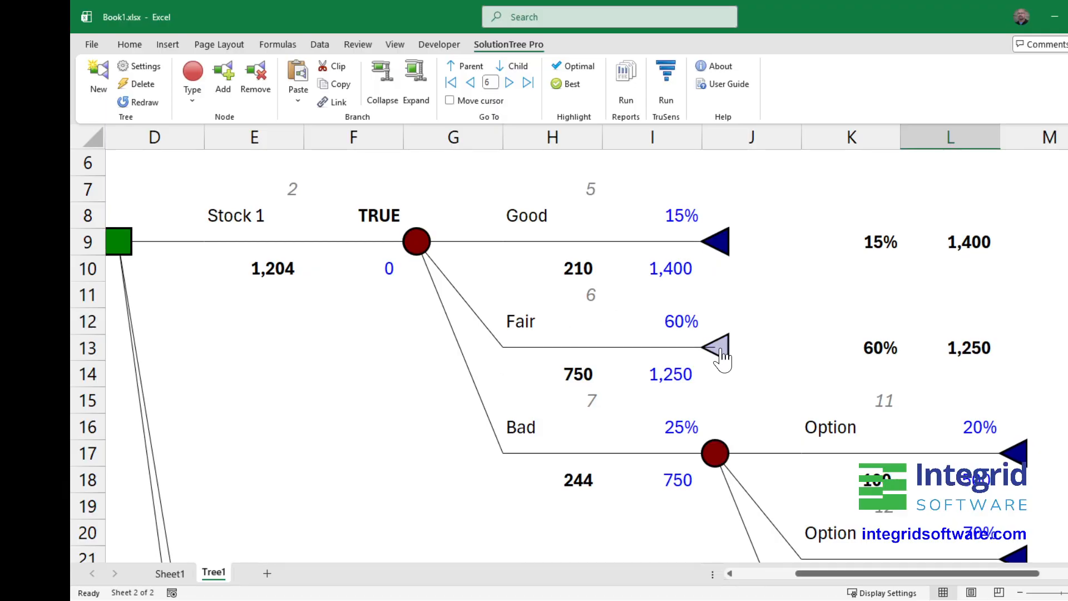
pyautogui.click(418, 242)
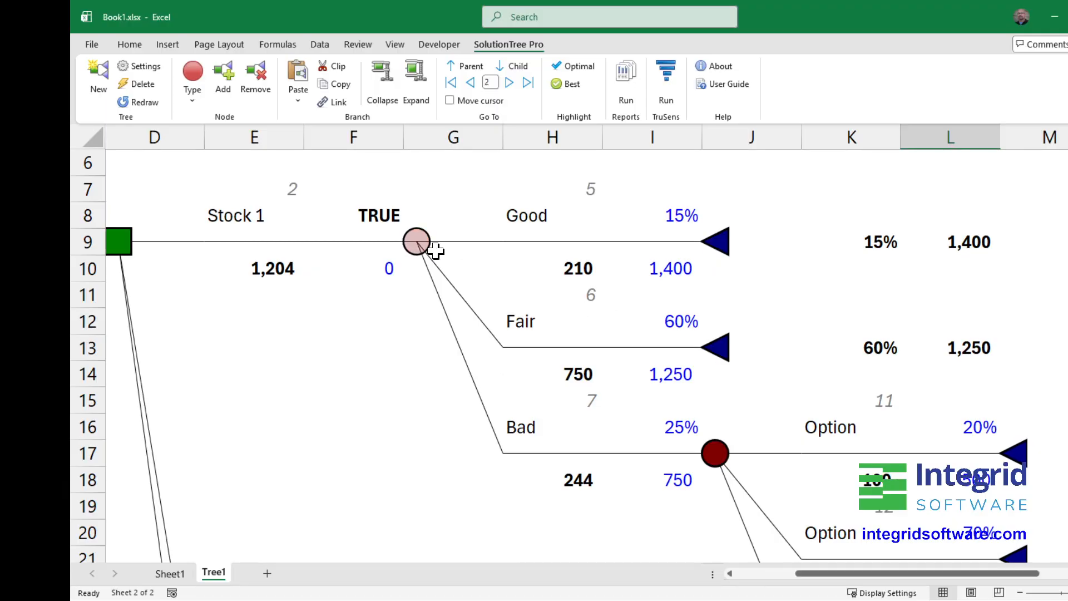
pyautogui.click(716, 252)
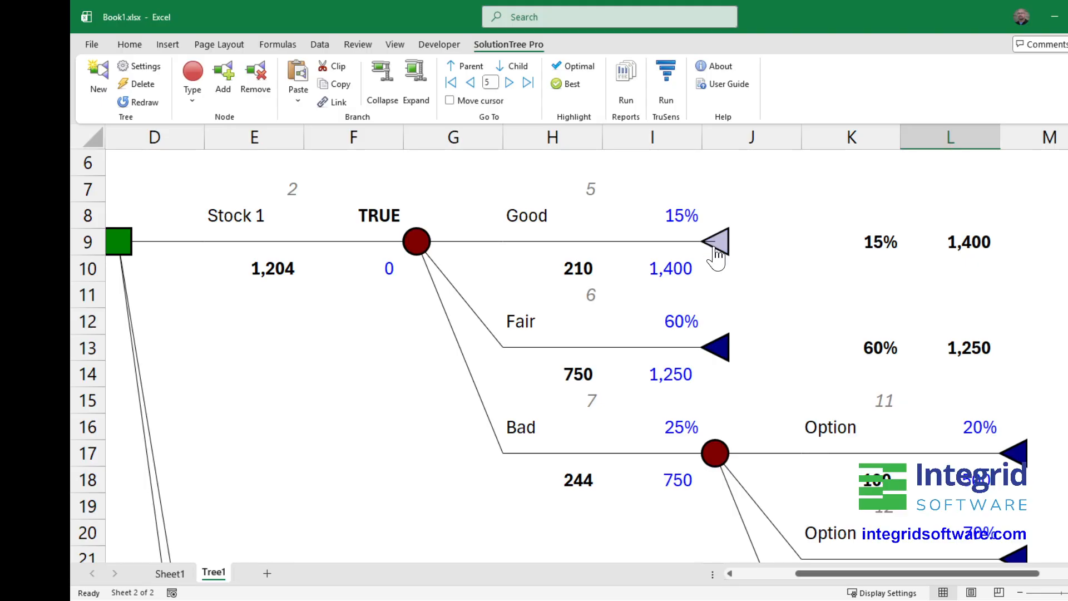
# - Turn on RGB borders for shapes in the tree's format settings, keeping RGB fill enabled
pyautogui.click(140, 67)
pyautogui.click(582, 240)
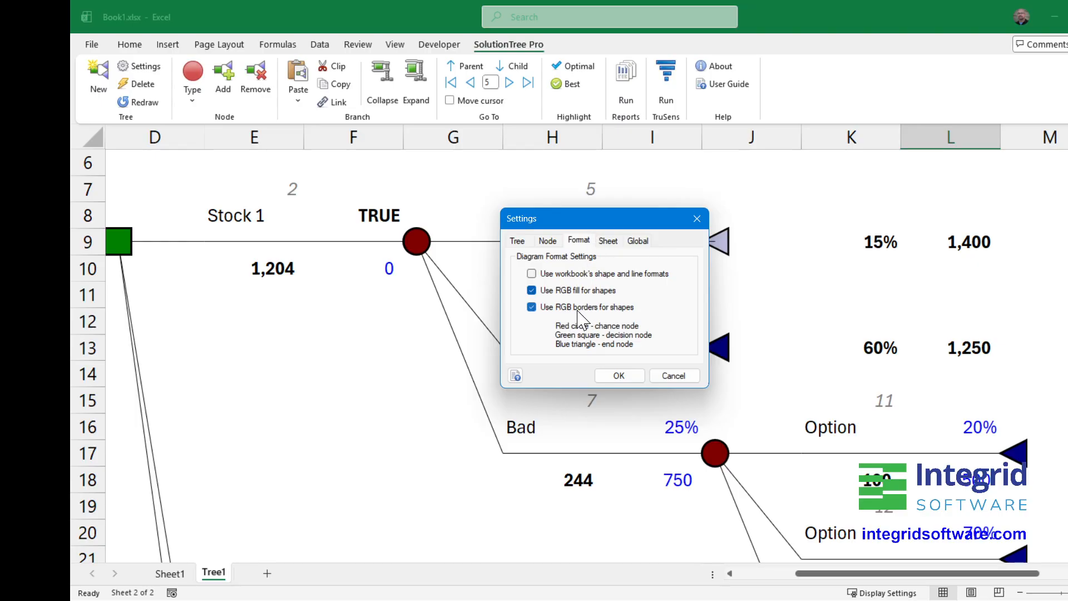
pyautogui.click(619, 376)
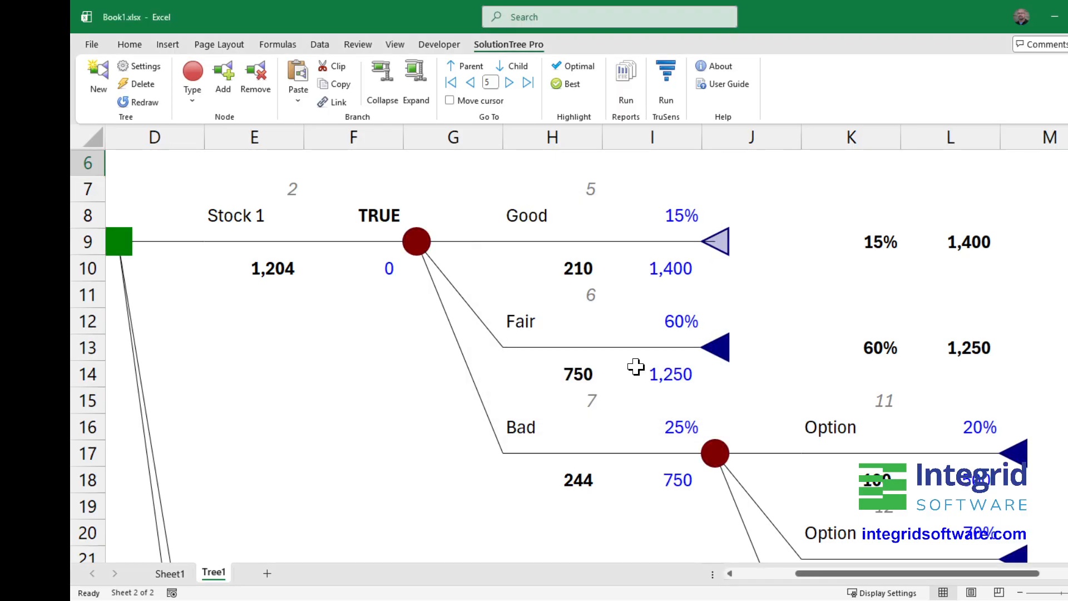
# - Examine the border colours of the Fair, Bad, Stock 1 and Good nodes by selecting them in turn
pyautogui.click(722, 348)
pyautogui.click(715, 452)
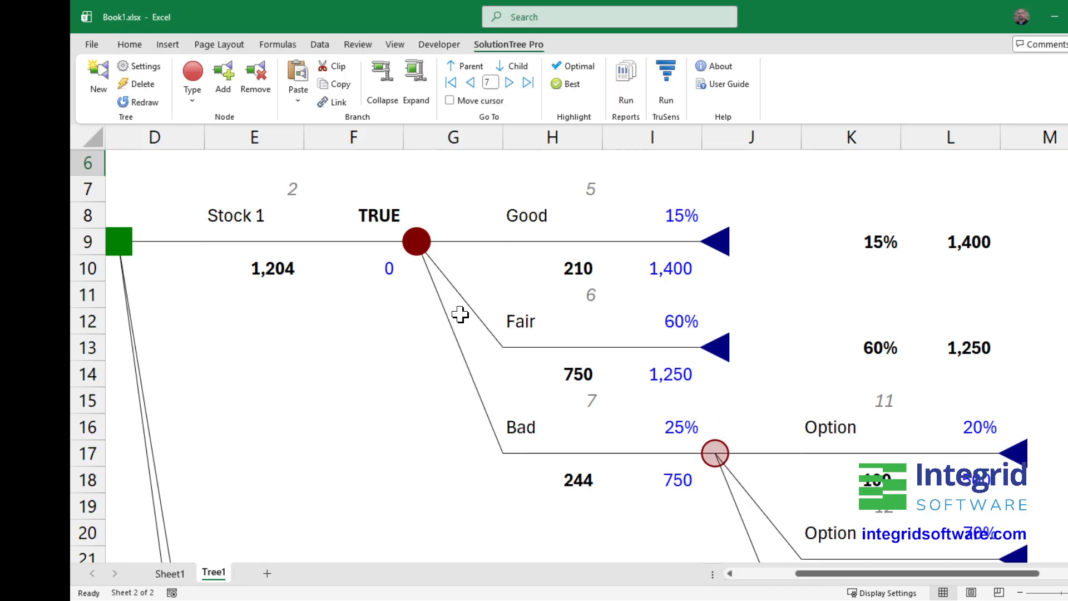
pyautogui.click(424, 251)
pyautogui.click(723, 255)
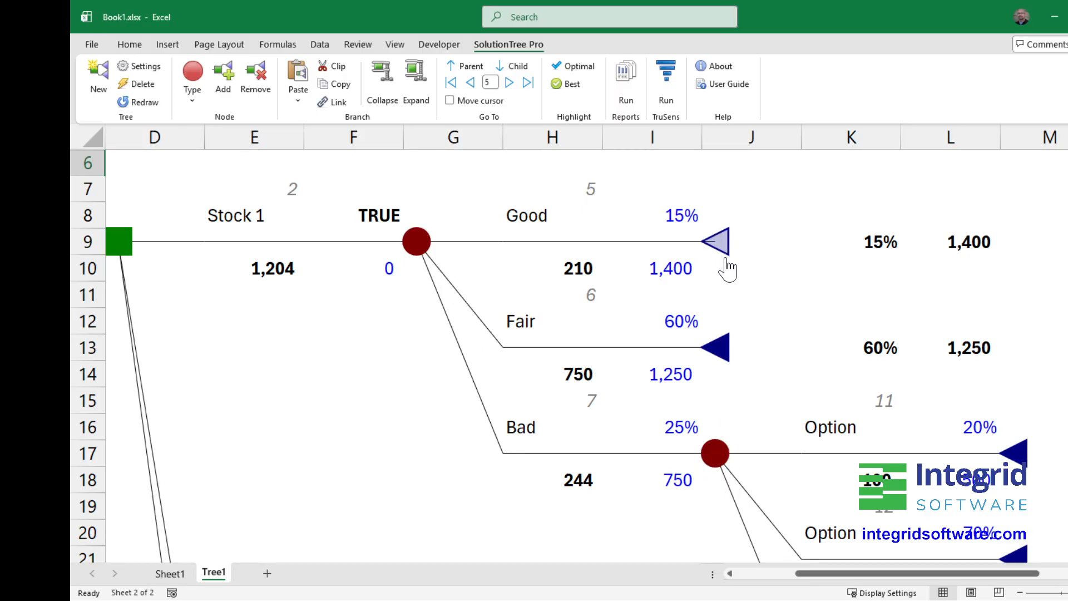
pyautogui.click(720, 349)
pyautogui.click(719, 248)
pyautogui.click(418, 249)
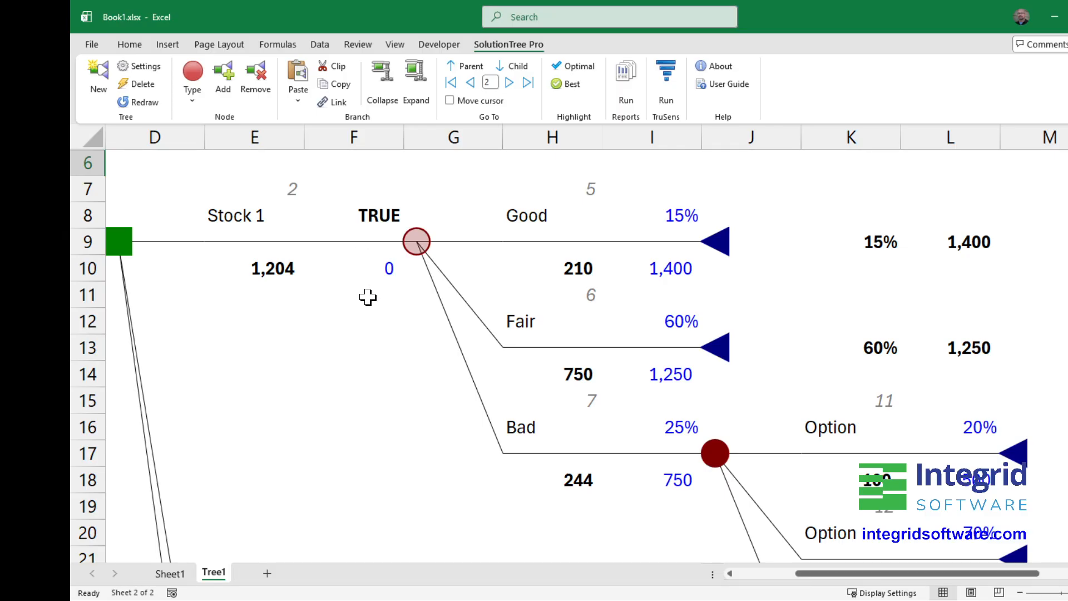
# - Set the tree diagram to use the workbook's shape and line formats, with RGB fill and RGB borders turned off
pyautogui.click(140, 66)
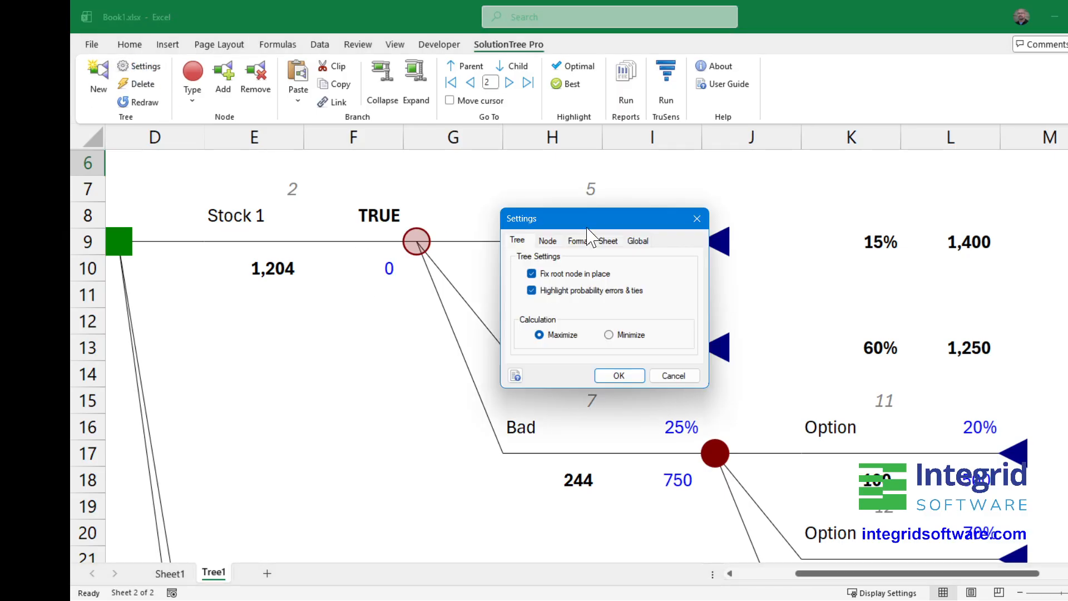
pyautogui.click(608, 244)
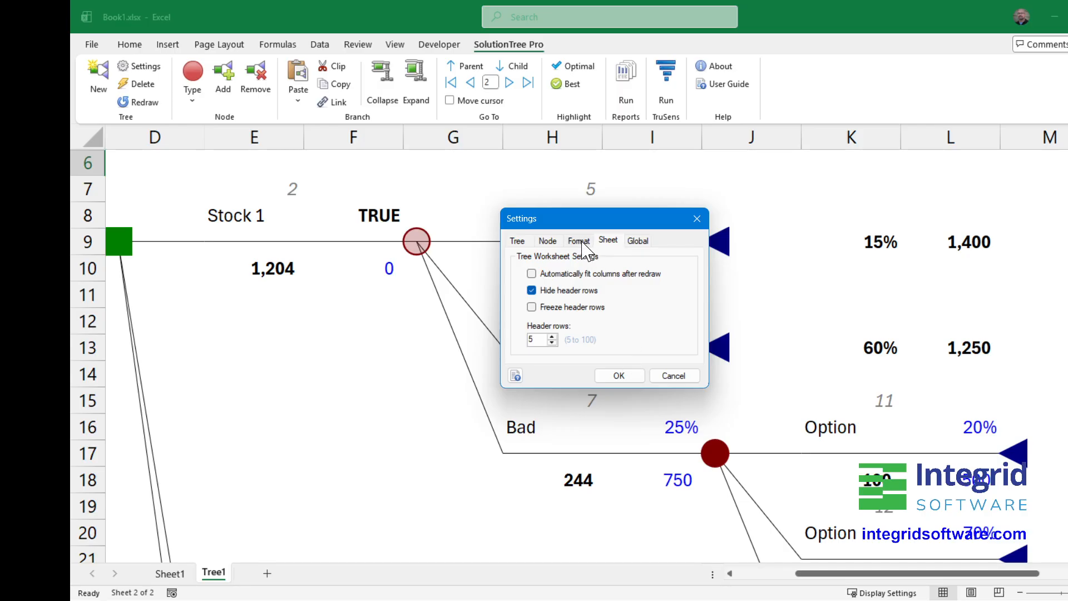
pyautogui.click(579, 242)
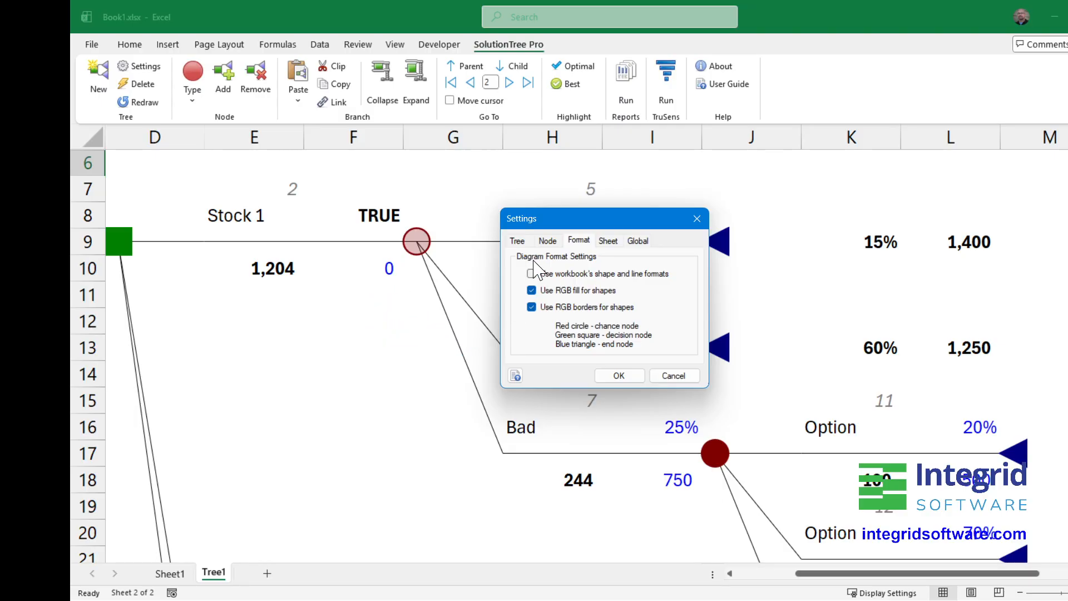
pyautogui.click(532, 290)
pyautogui.click(616, 374)
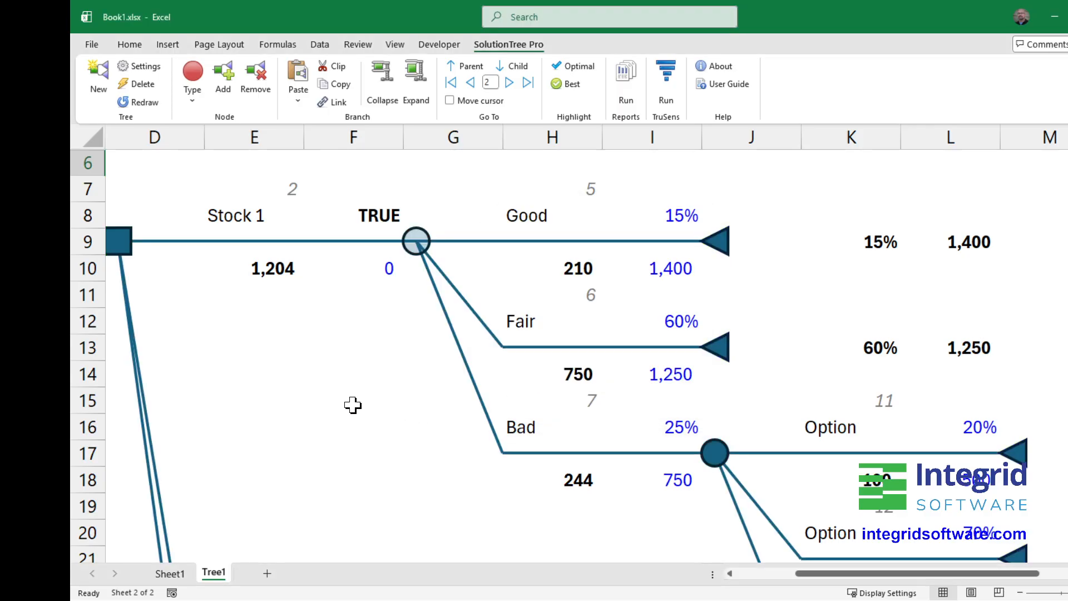
pyautogui.scroll(-1, 261, 407)
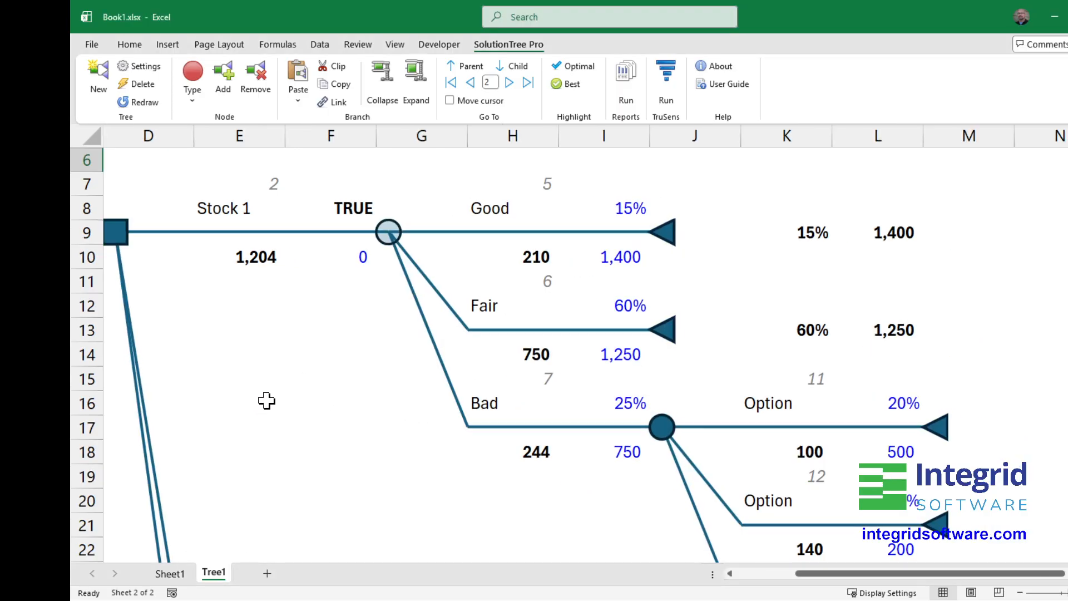
pyautogui.scroll(-3, 266, 400)
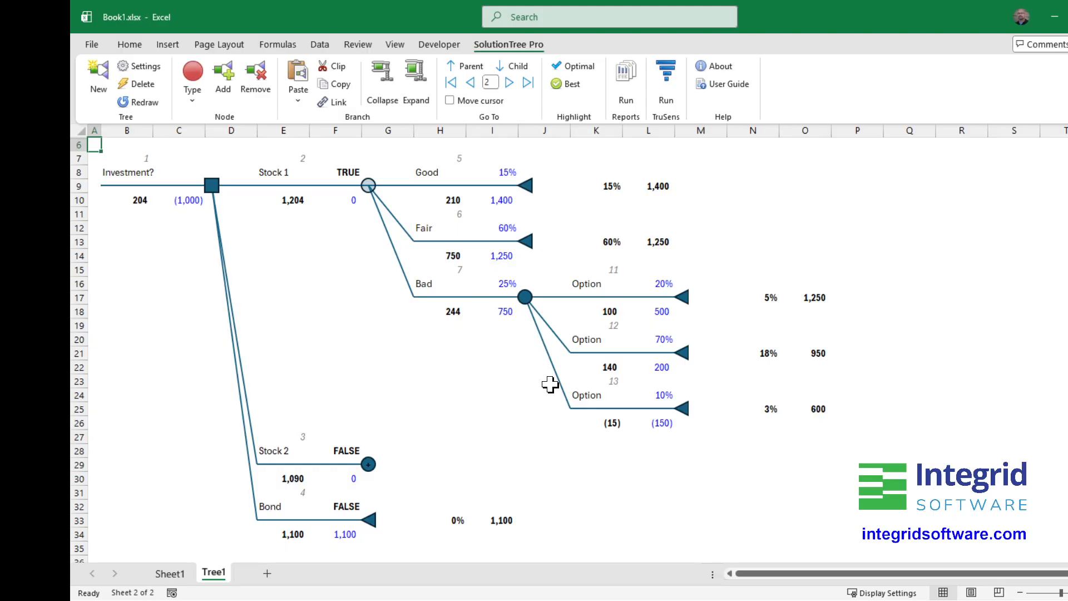
# - Make the chance node at the end of the Bad branch the current tree node
pyautogui.rightClick(525, 299)
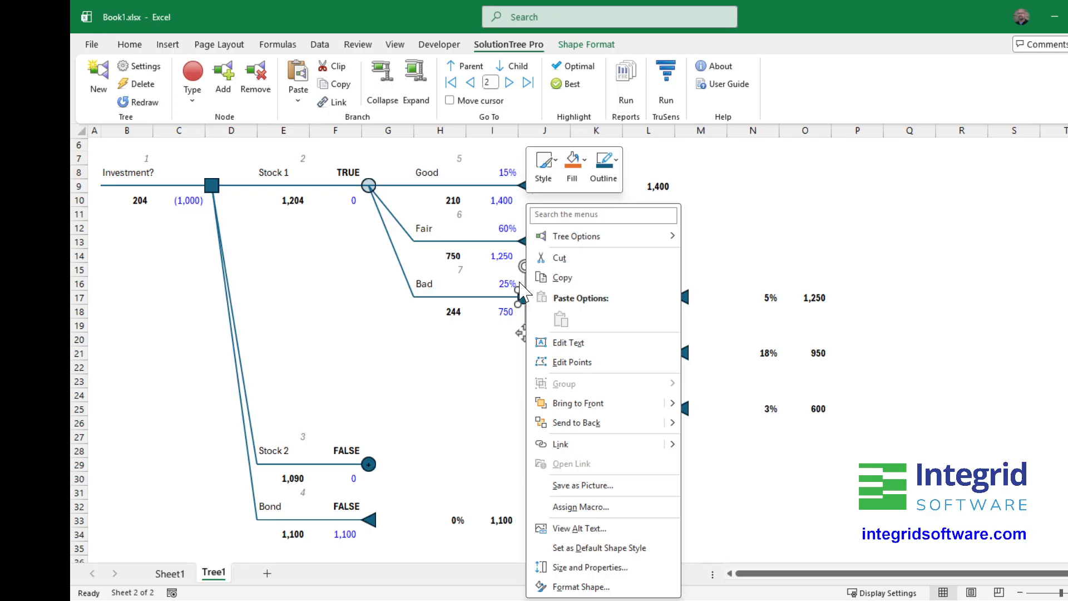
pyautogui.click(491, 320)
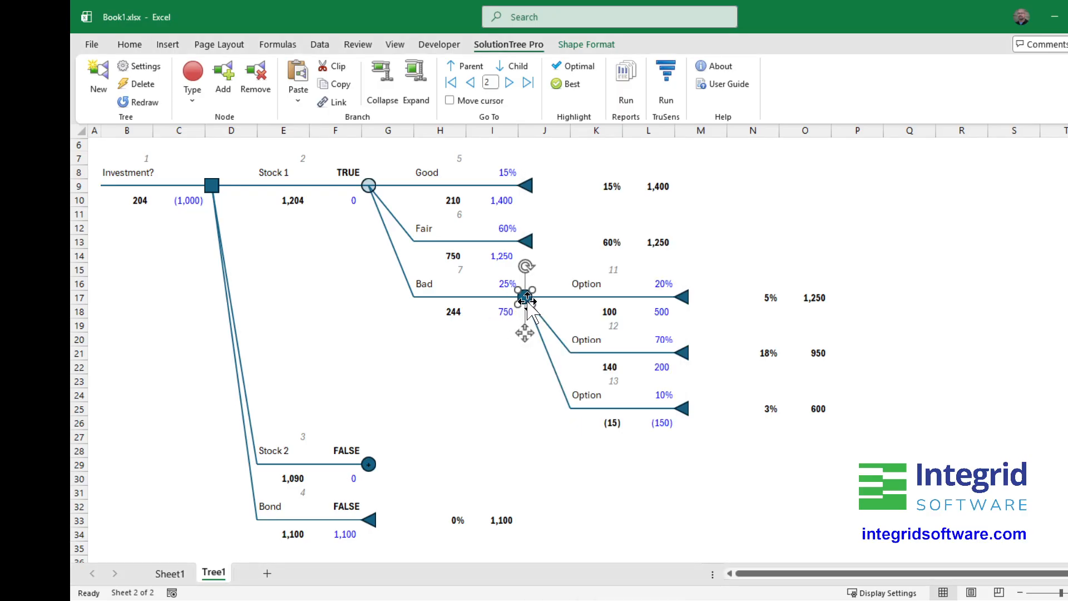
pyautogui.click(485, 342)
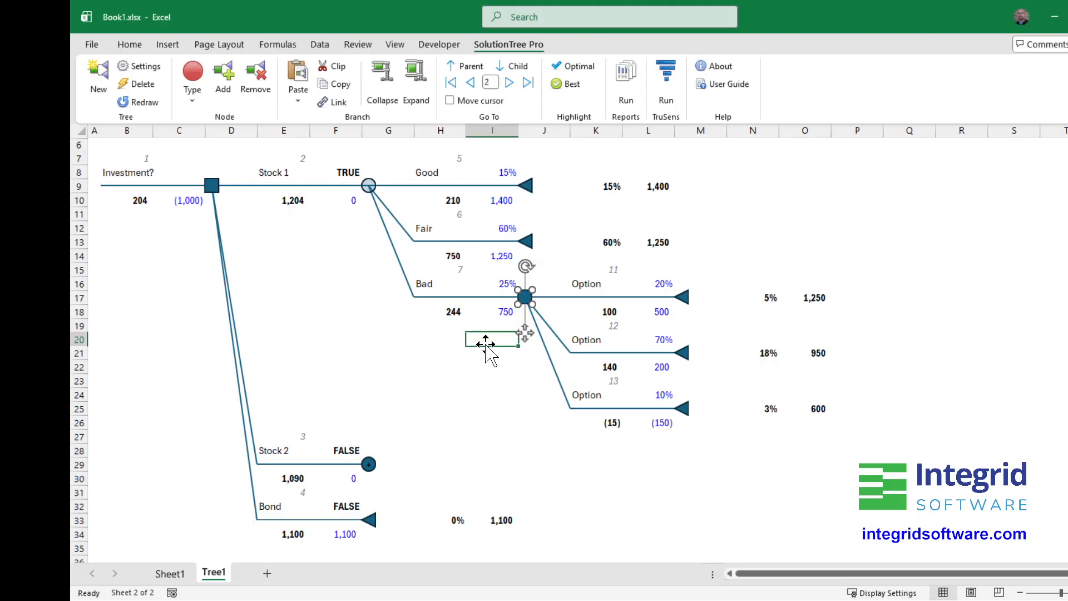
pyautogui.click(526, 298)
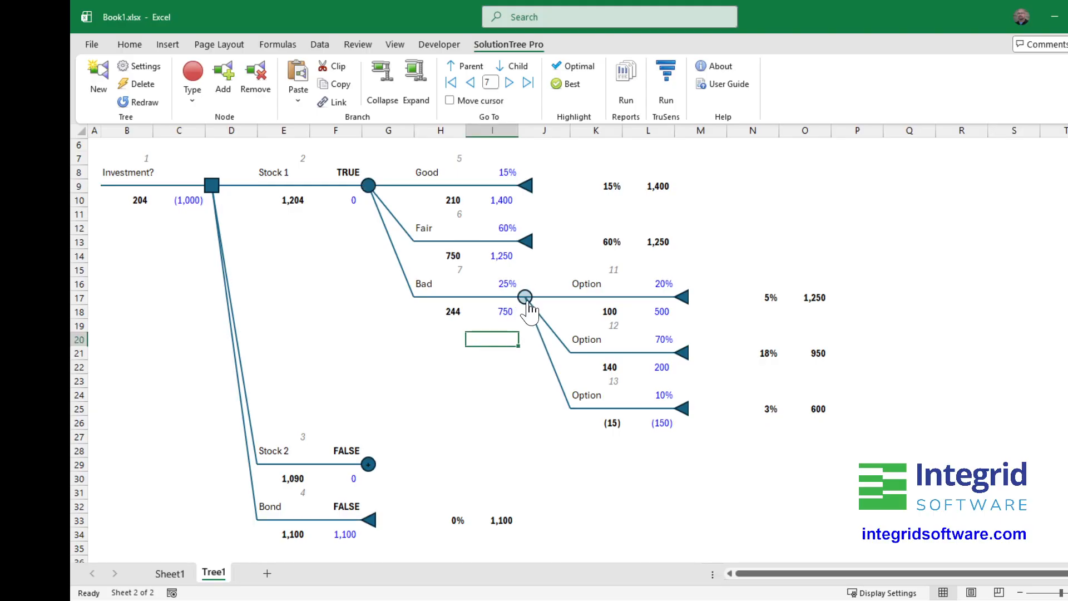
pyautogui.rightClick(526, 298)
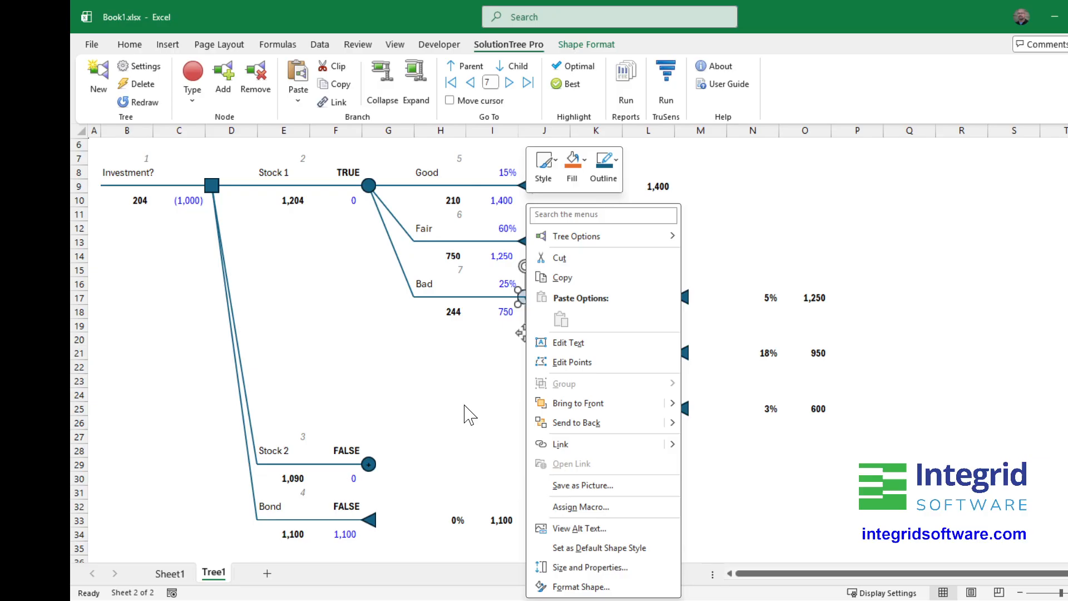
pyautogui.press('Escape')
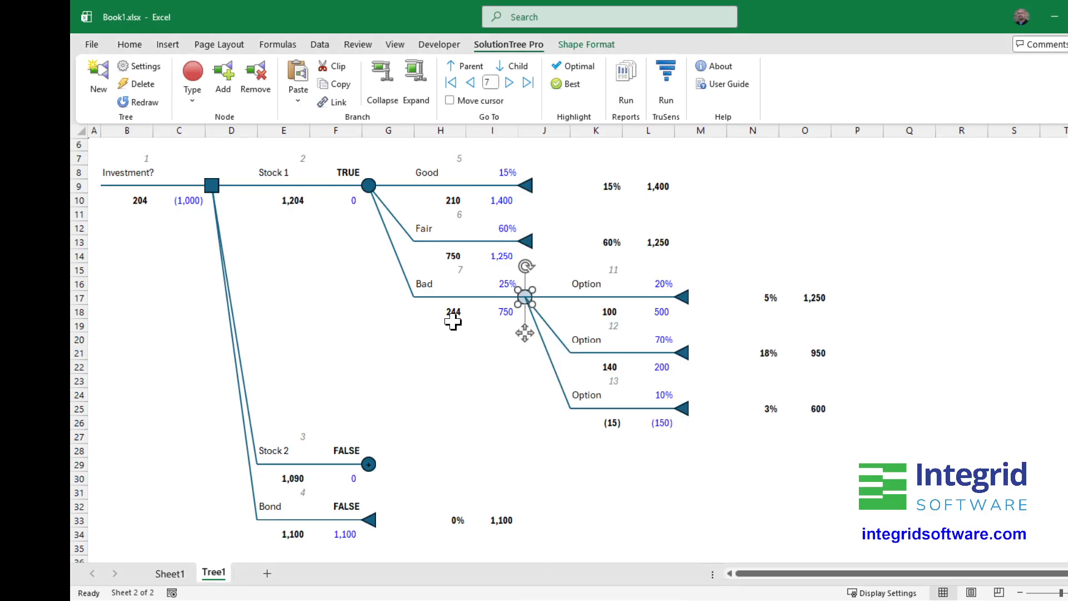
# - Apply the dark blue gradient preset shape style to the Stock 1 chance node
pyautogui.click(368, 186)
pyautogui.rightClick(367, 186)
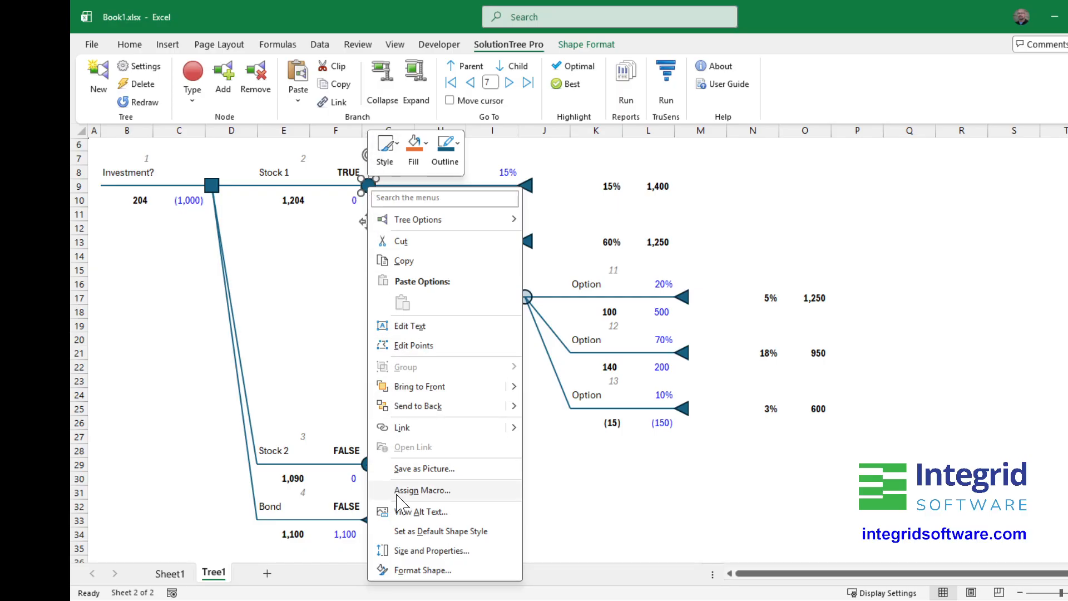
pyautogui.click(409, 569)
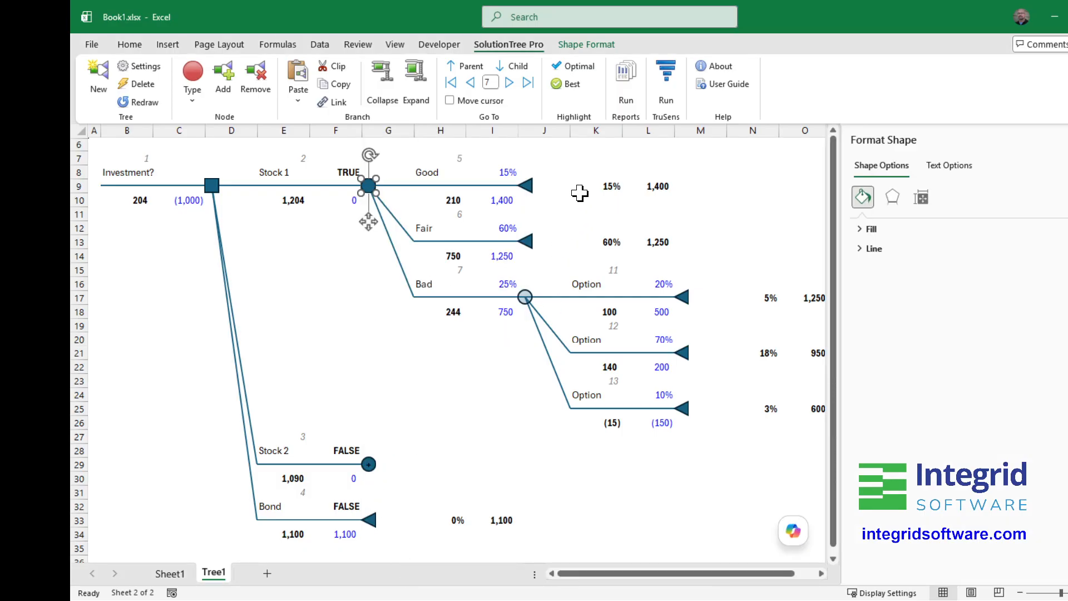
pyautogui.click(577, 47)
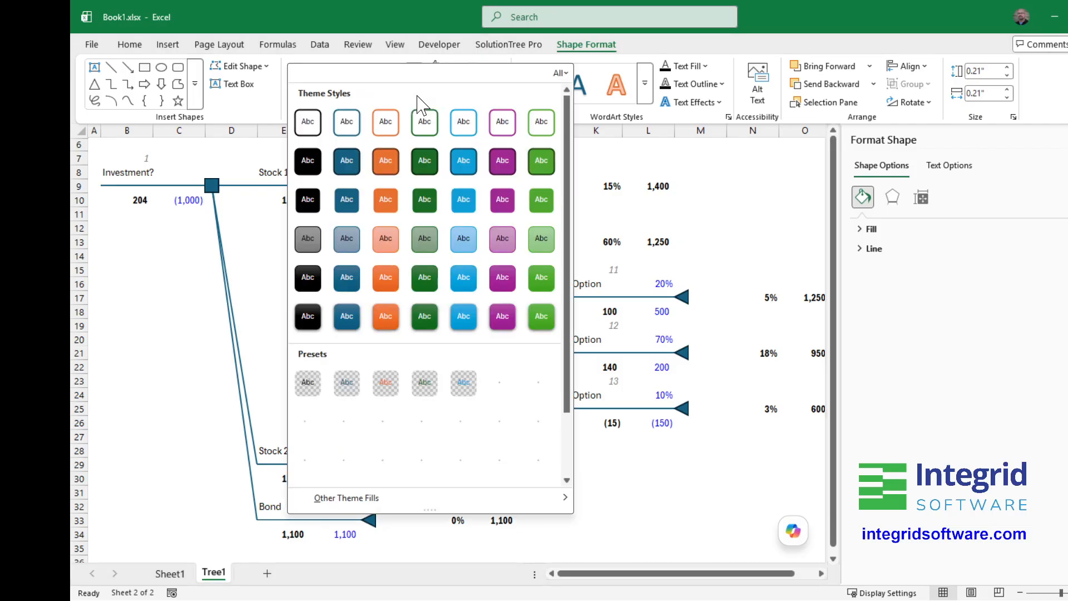
pyautogui.click(414, 92)
pyautogui.scroll(-2, 482, 362)
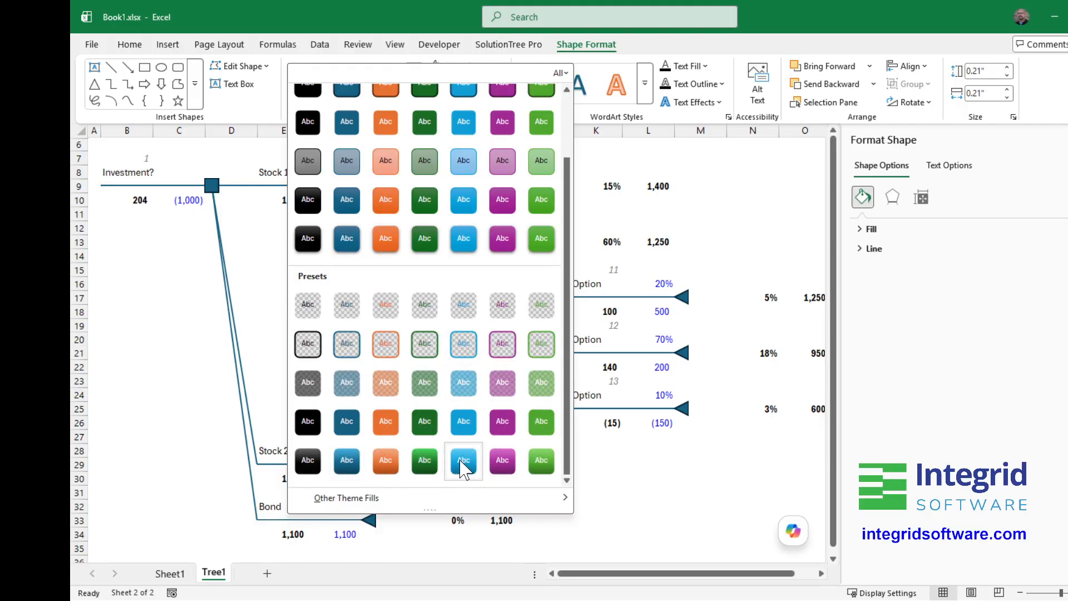
pyautogui.click(347, 460)
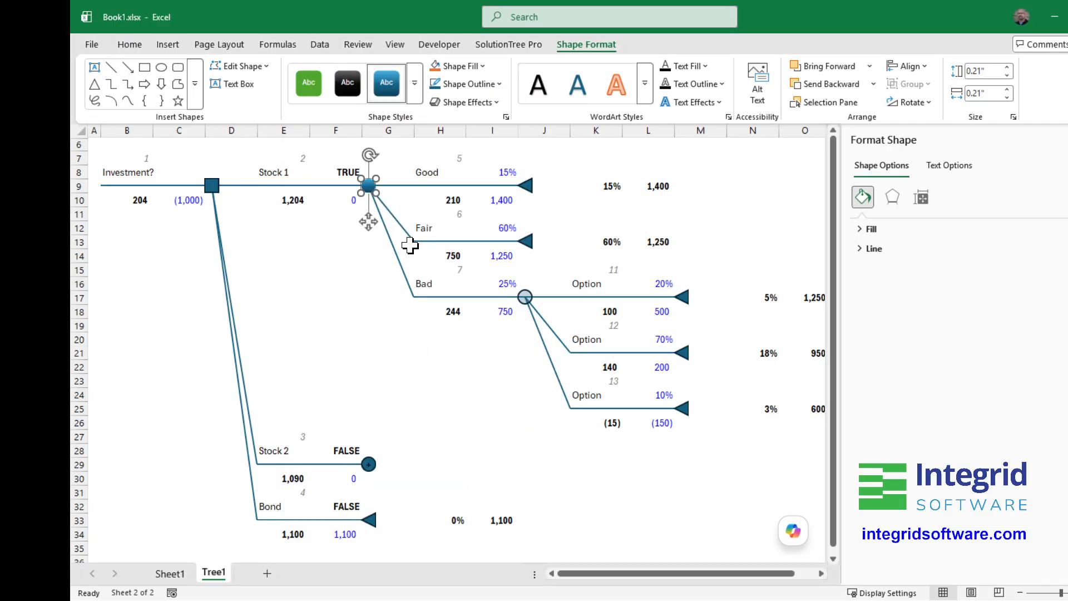
# - Set the Stock 1 node's gradient format as the workbook's default shape style
pyautogui.keyDown('ctrl'); pyautogui.scroll(3, 323, 281); pyautogui.keyUp('ctrl')
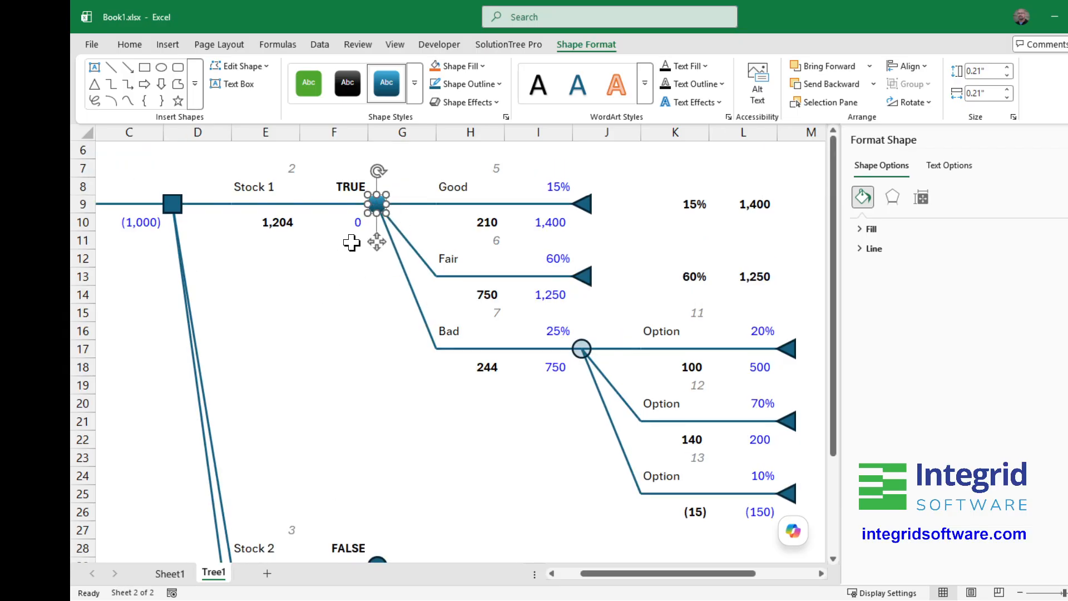
pyautogui.rightClick(376, 204)
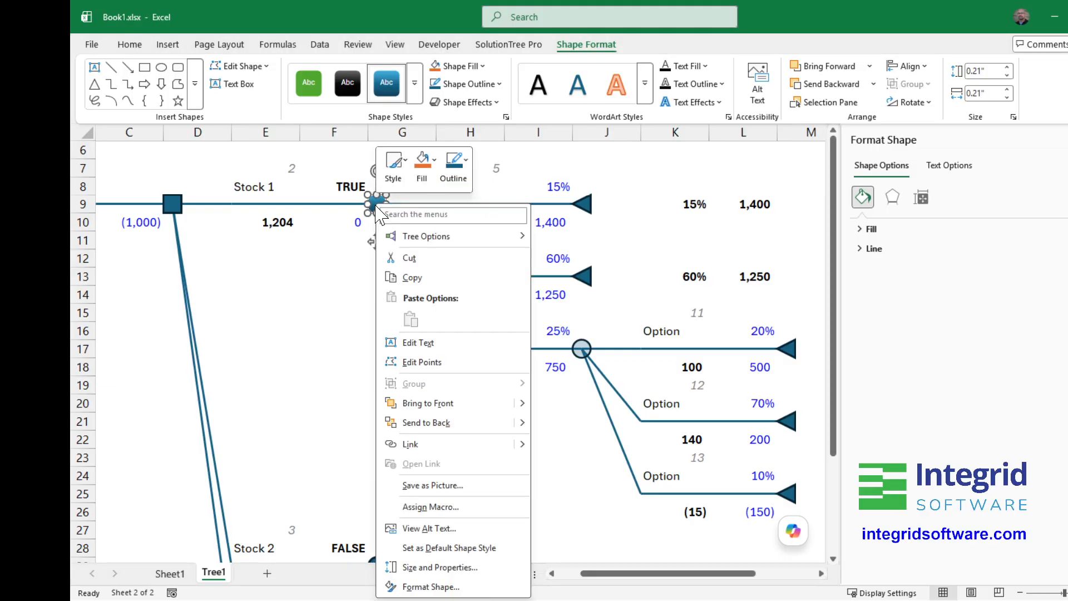
pyautogui.click(452, 549)
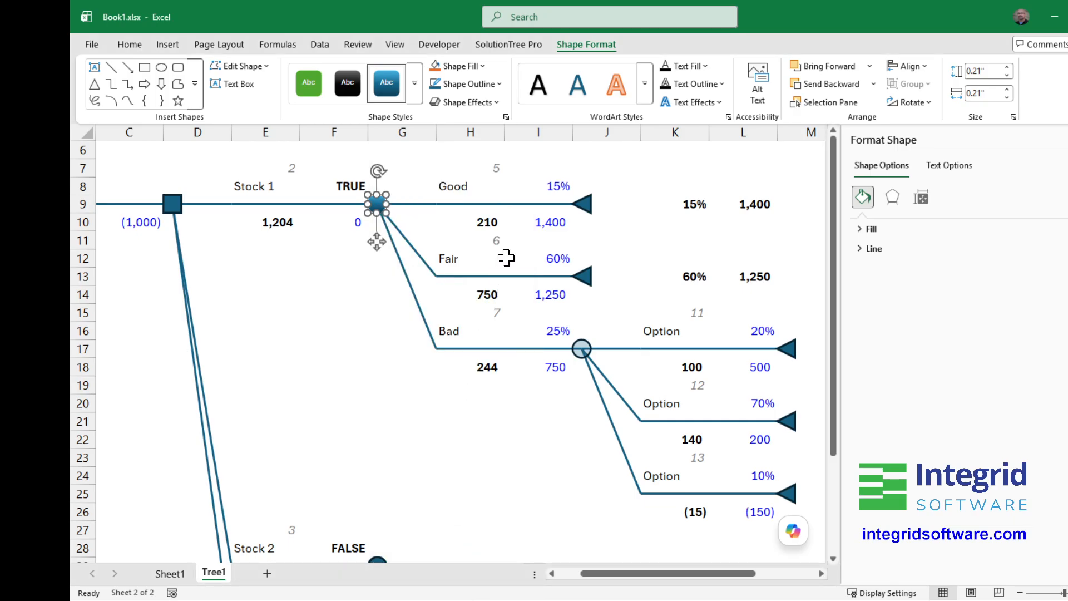
# - Change the horizontal line of the Good branch to the square-dot dash pattern
pyautogui.click(443, 204)
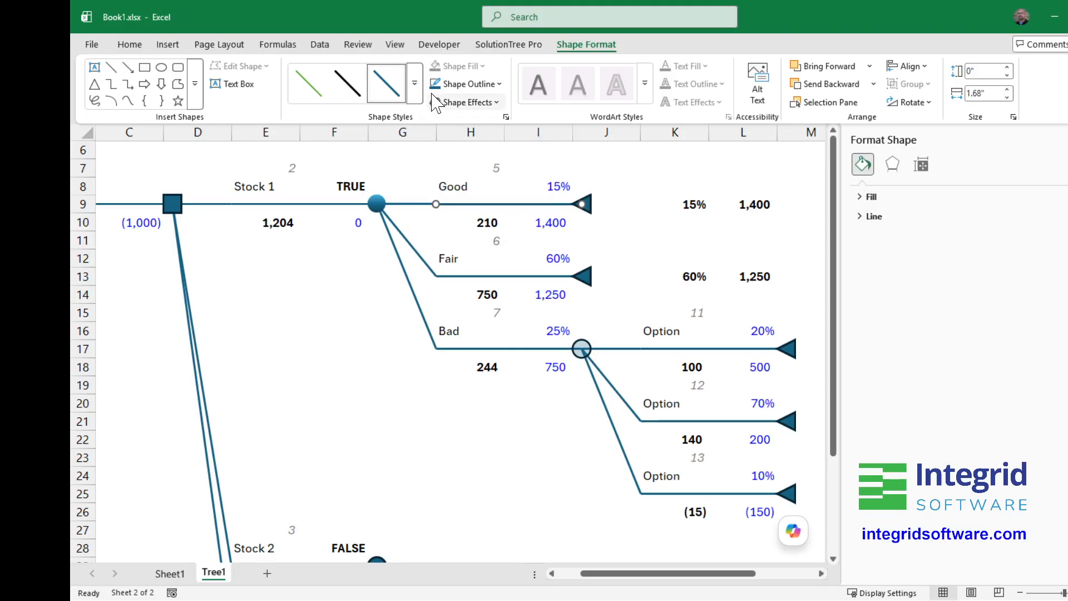
pyautogui.click(500, 84)
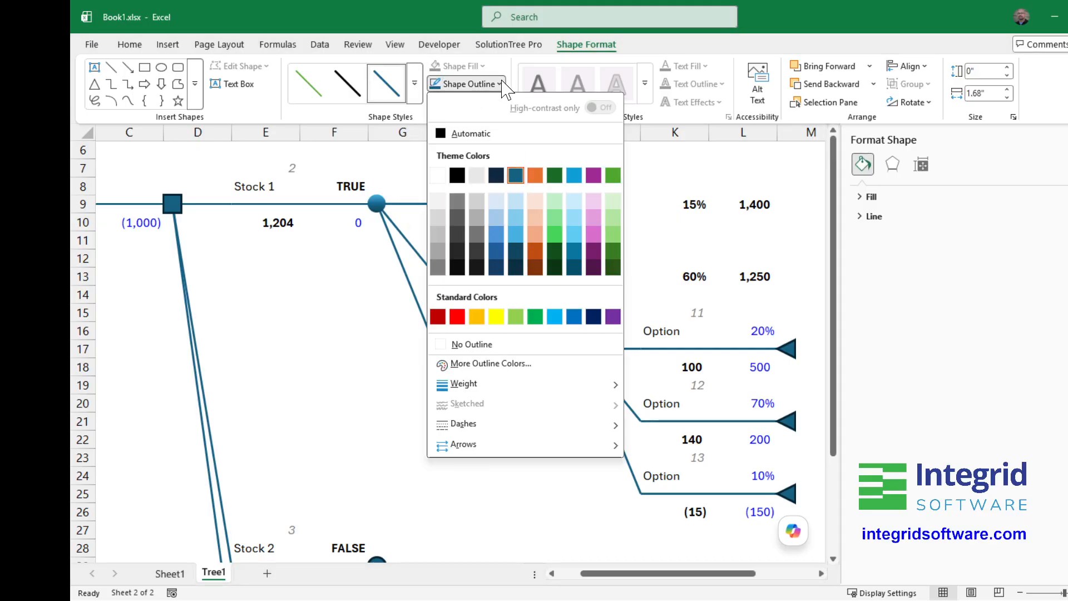
pyautogui.moveTo(470, 426)
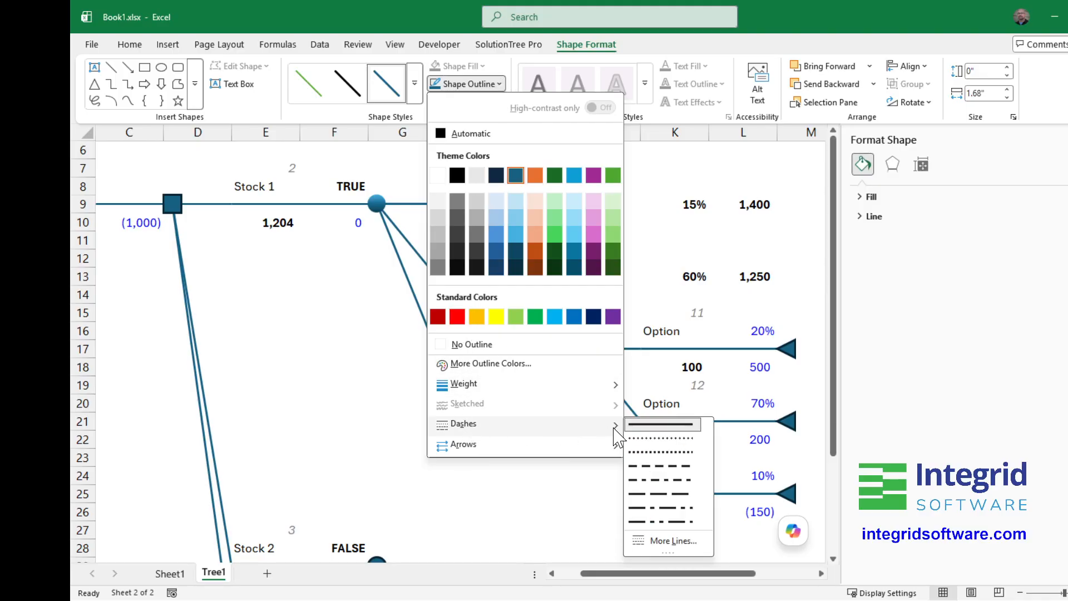
pyautogui.click(644, 453)
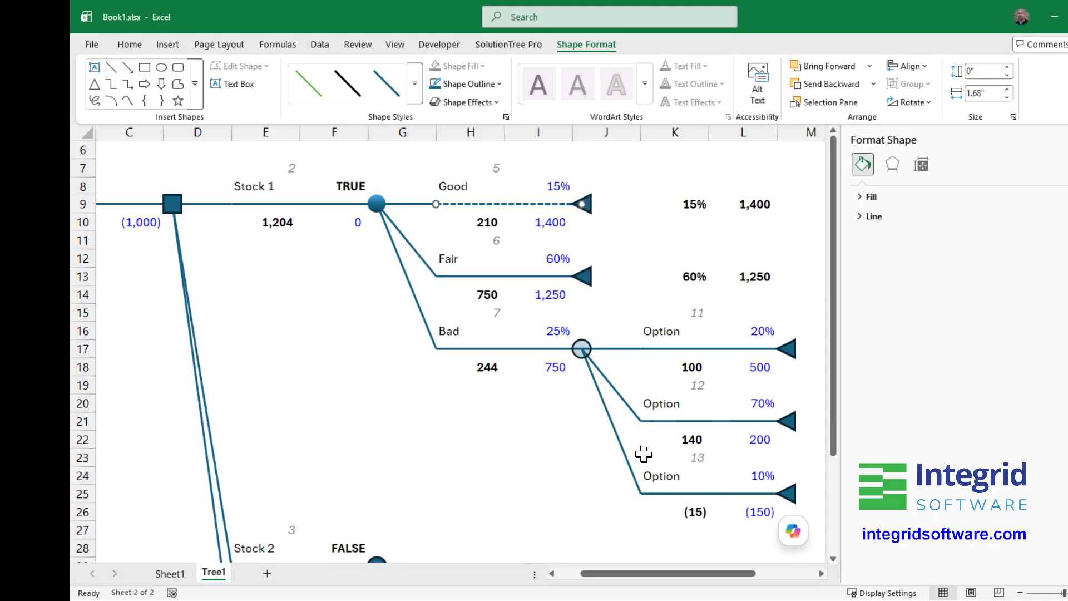
# - Set the Good branch's square-dot line as the workbook's default line style and redraw the decision tree
pyautogui.rightClick(511, 205)
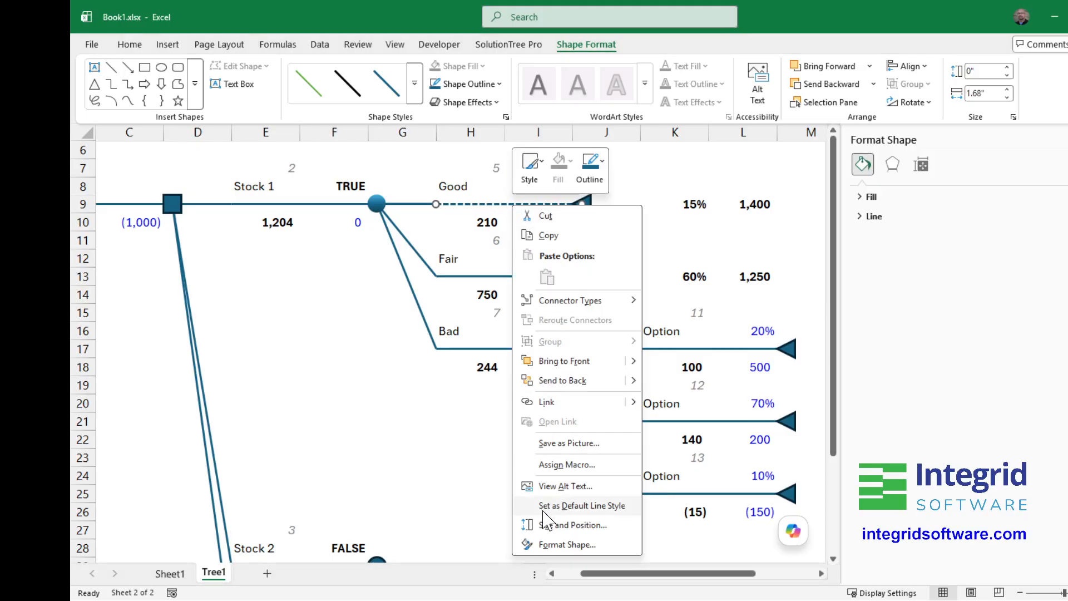
pyautogui.click(563, 506)
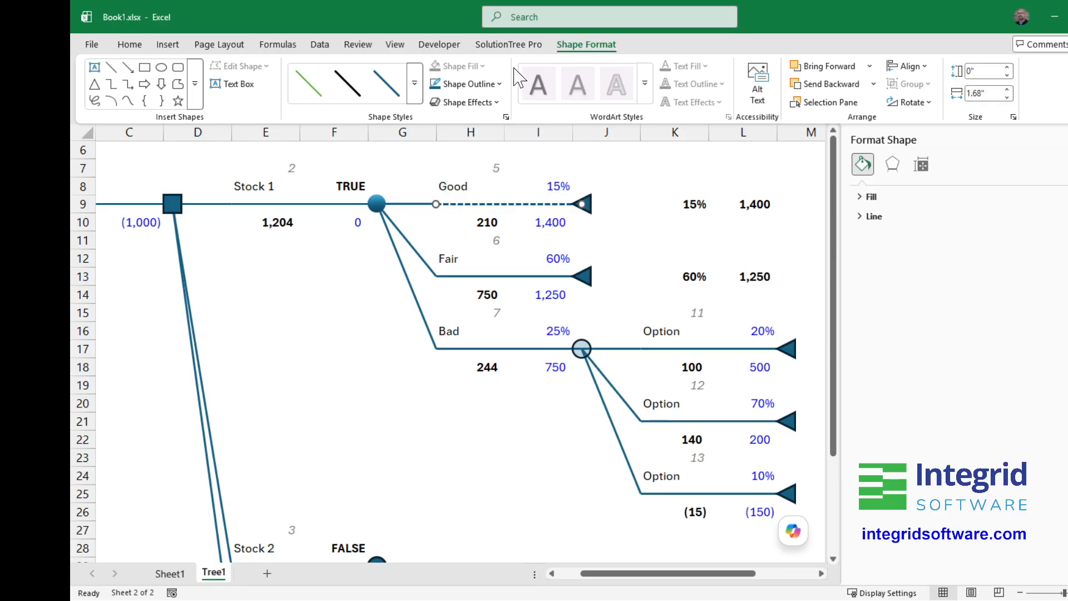
pyautogui.click(512, 45)
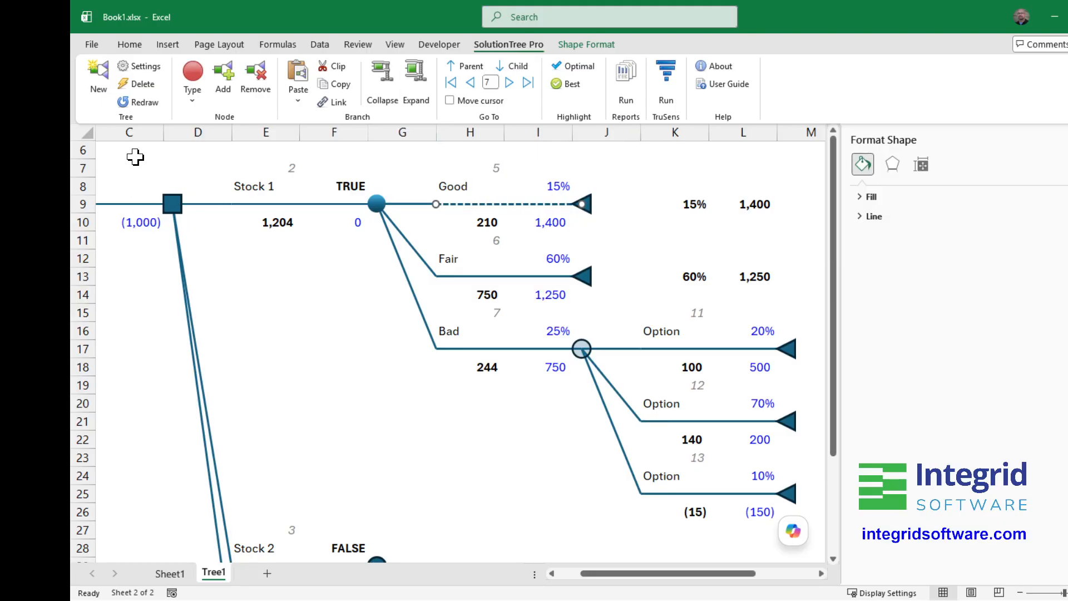
pyautogui.click(139, 106)
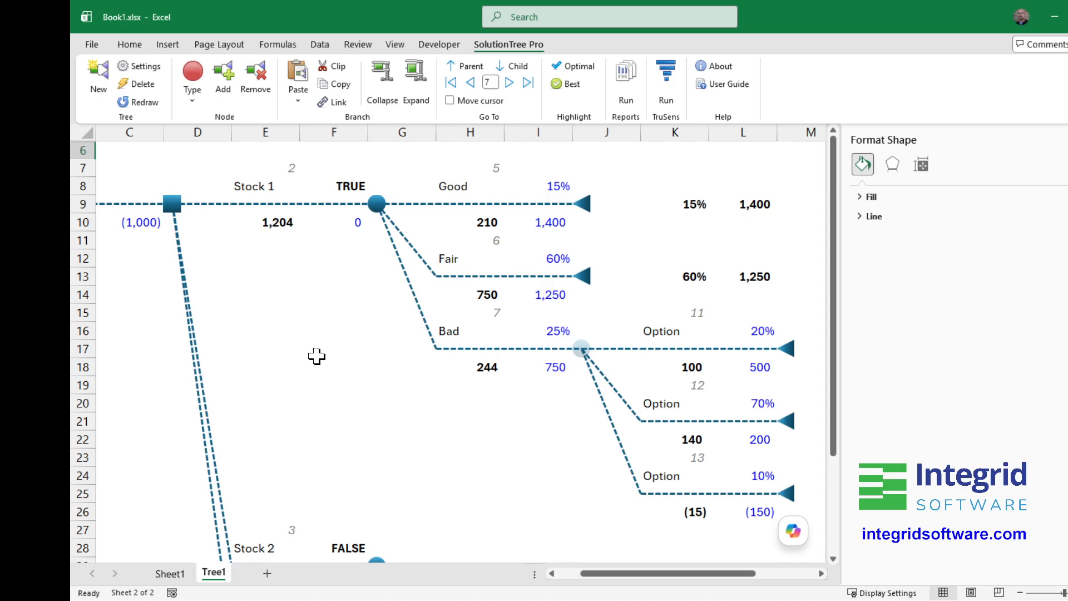
# - Make the Stock 2 chance node current, expand its branches and collapse them again
pyautogui.scroll(-4, 315, 355)
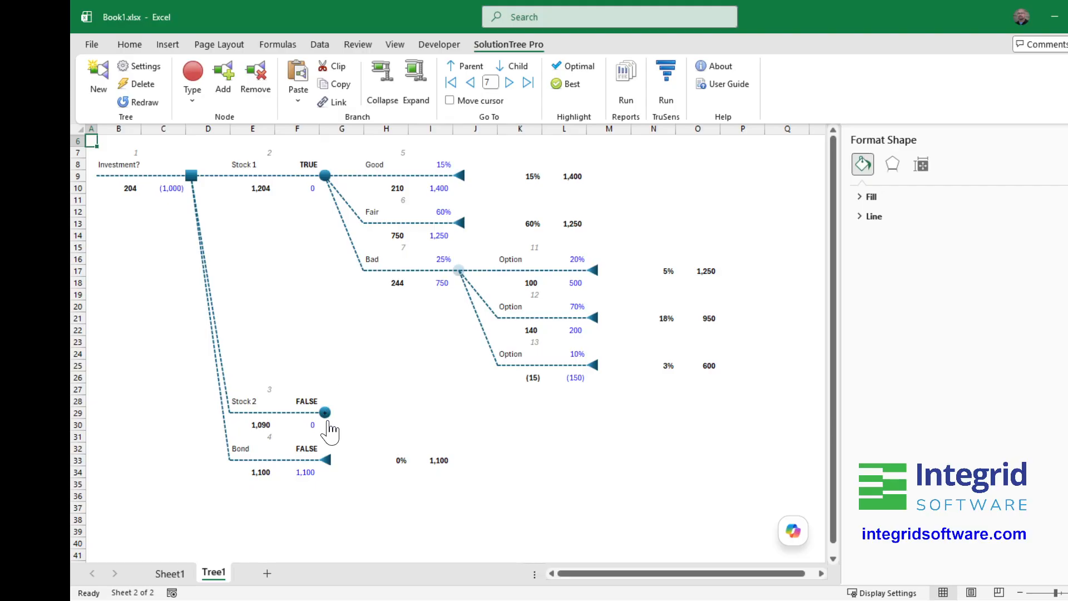
pyautogui.click(328, 416)
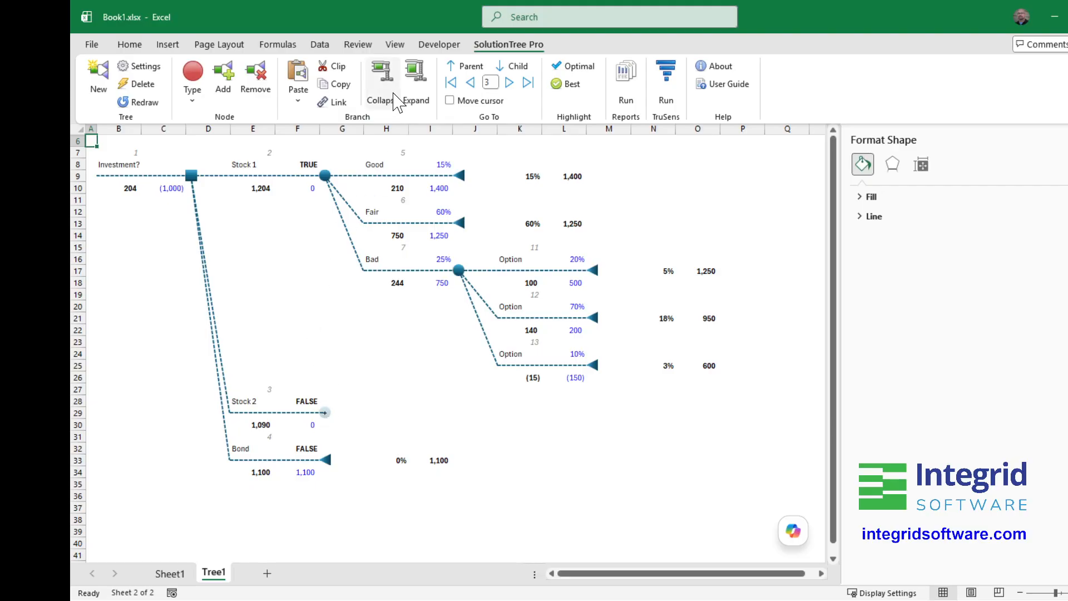
pyautogui.click(418, 106)
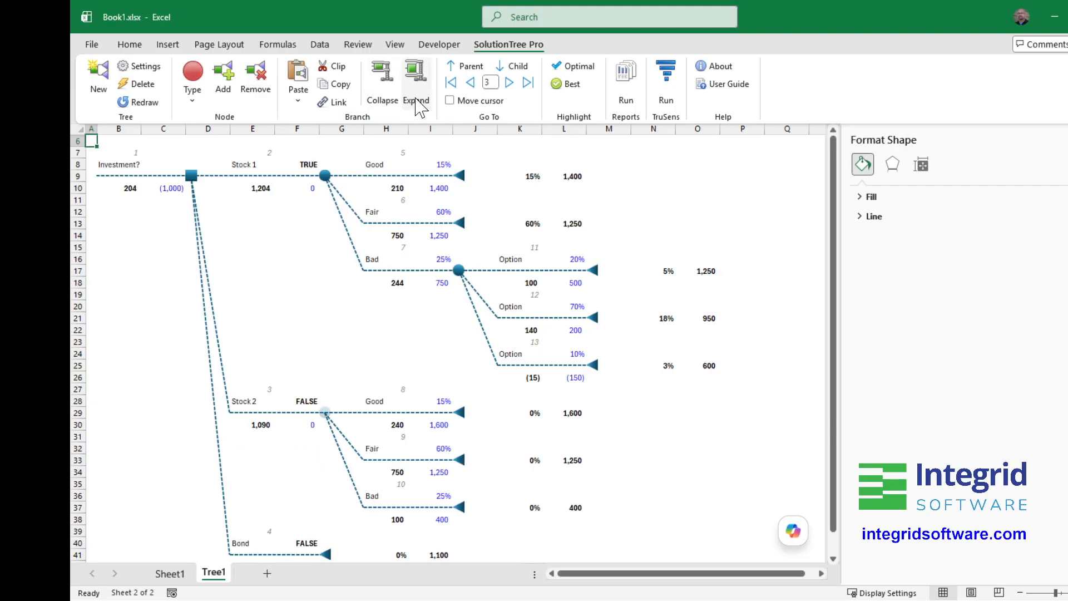
pyautogui.click(382, 89)
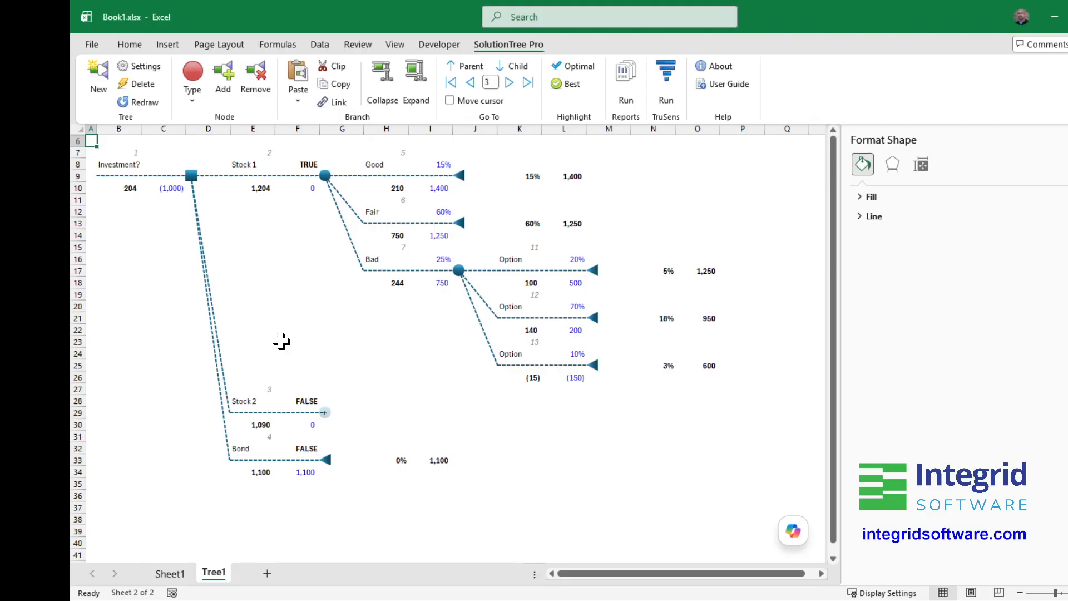
# - Enable RGB fill and RGB borders for shapes in the tree's diagram format settings, keeping the workbook's shape and line formats on
pyautogui.scroll(1, 281, 341)
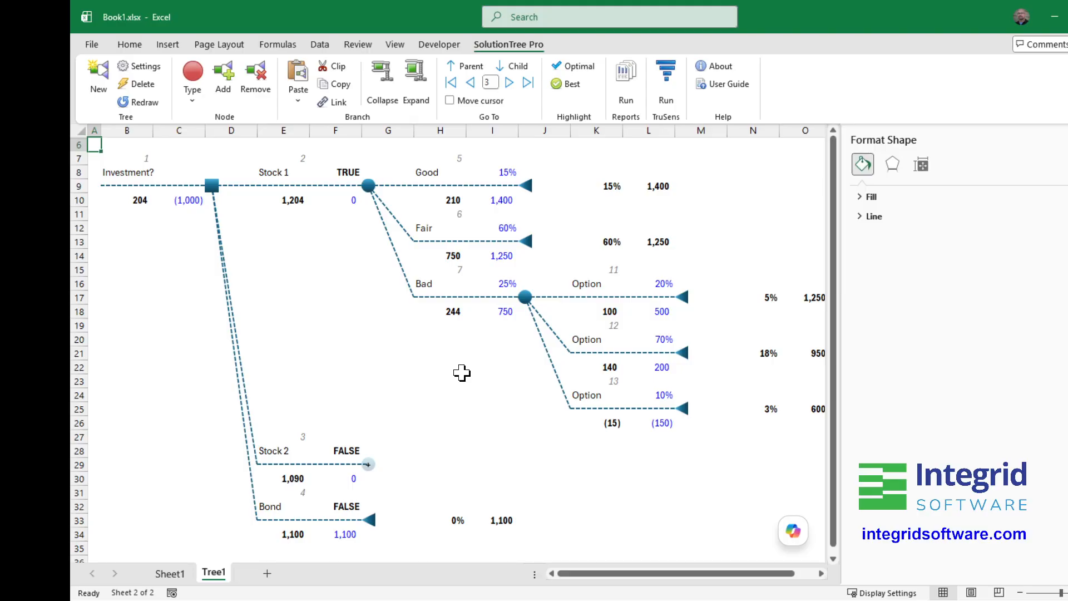
pyautogui.click(139, 64)
pyautogui.click(579, 241)
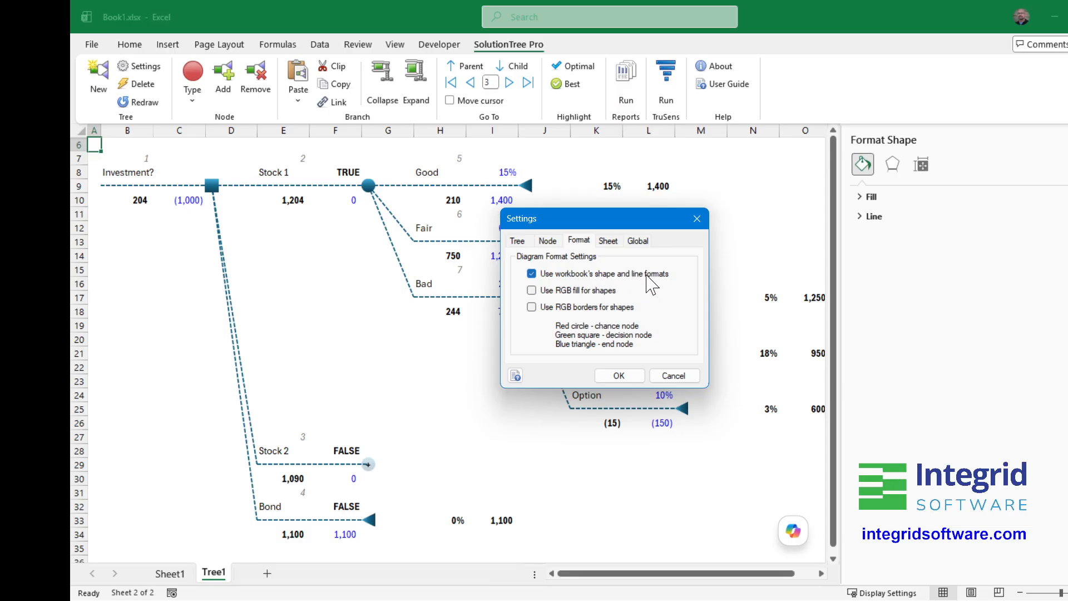
pyautogui.click(532, 290)
pyautogui.click(616, 377)
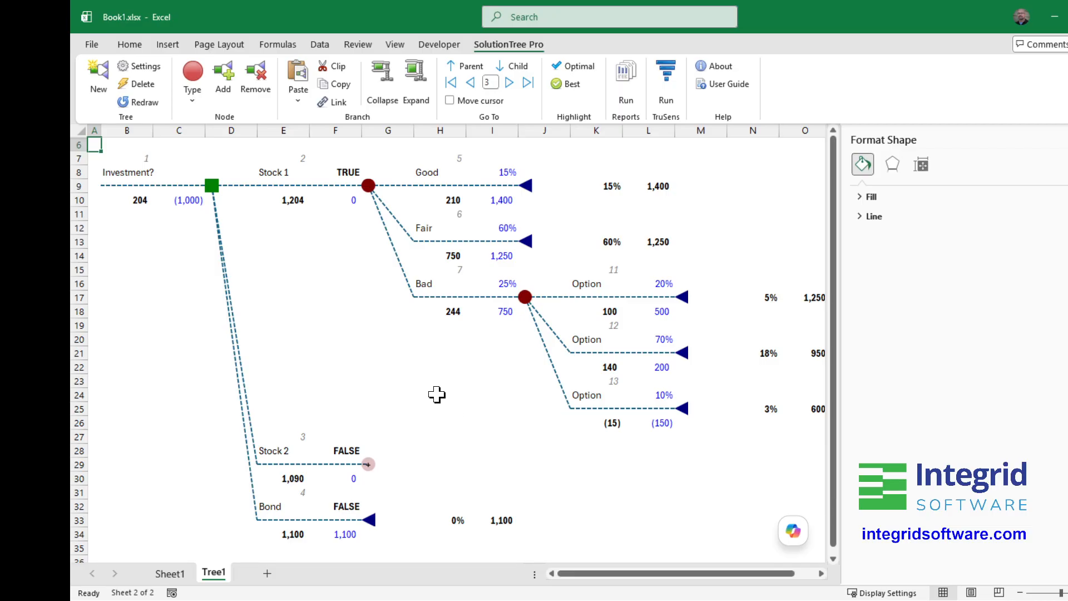
# - Make the Investment? decision node the current tree node and select the horizontal line of the Fair branch
pyautogui.click(526, 300)
pyautogui.click(213, 188)
pyautogui.click(462, 185)
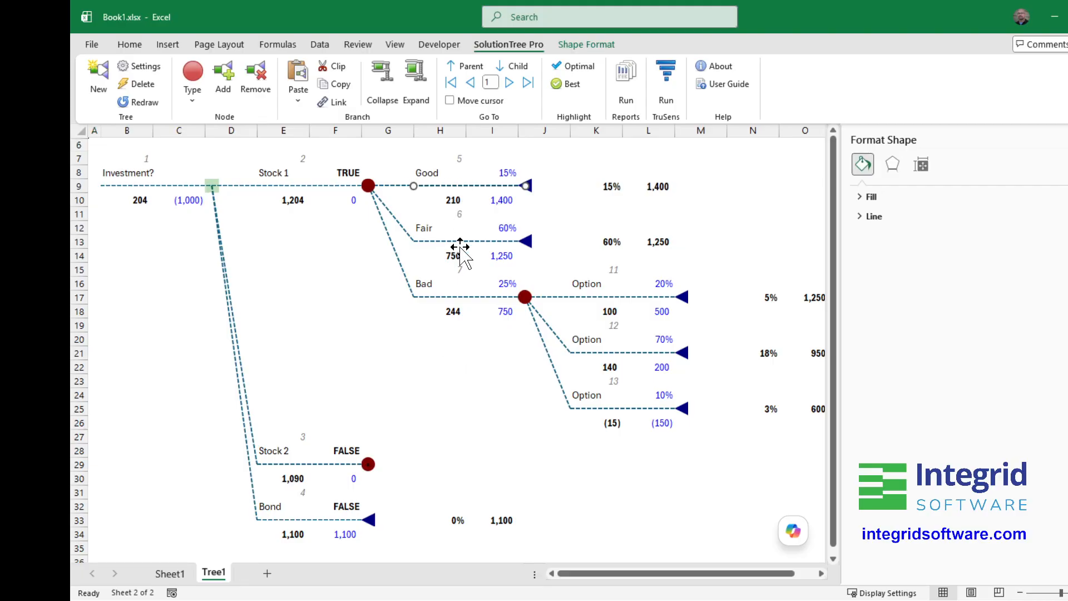
pyautogui.click(462, 240)
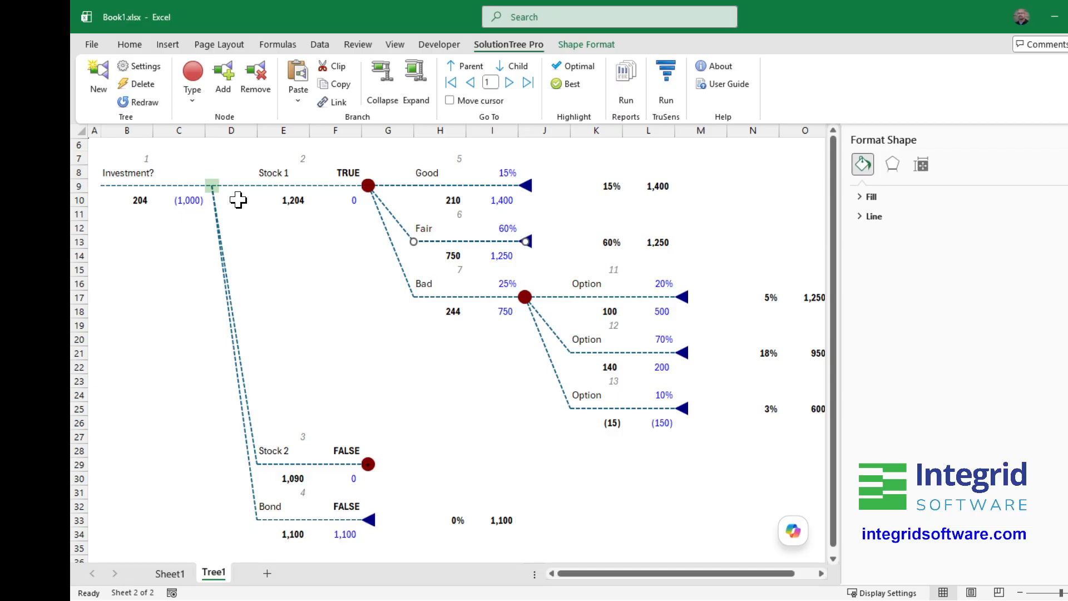
# - Review the tree's diagram format settings and worksheet settings, and accept them as they are
pyautogui.click(140, 67)
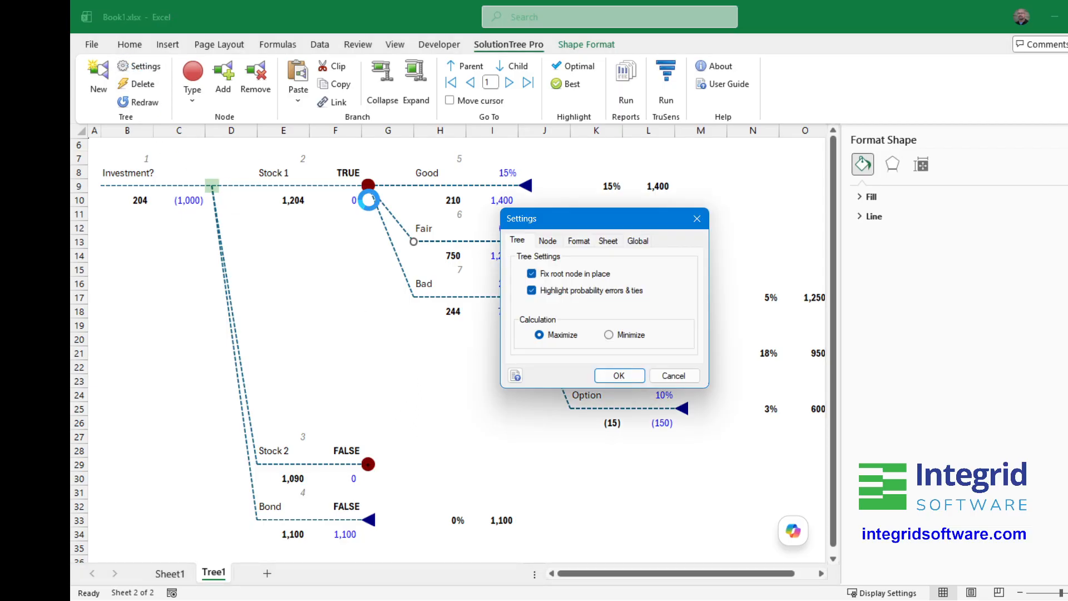
pyautogui.click(580, 242)
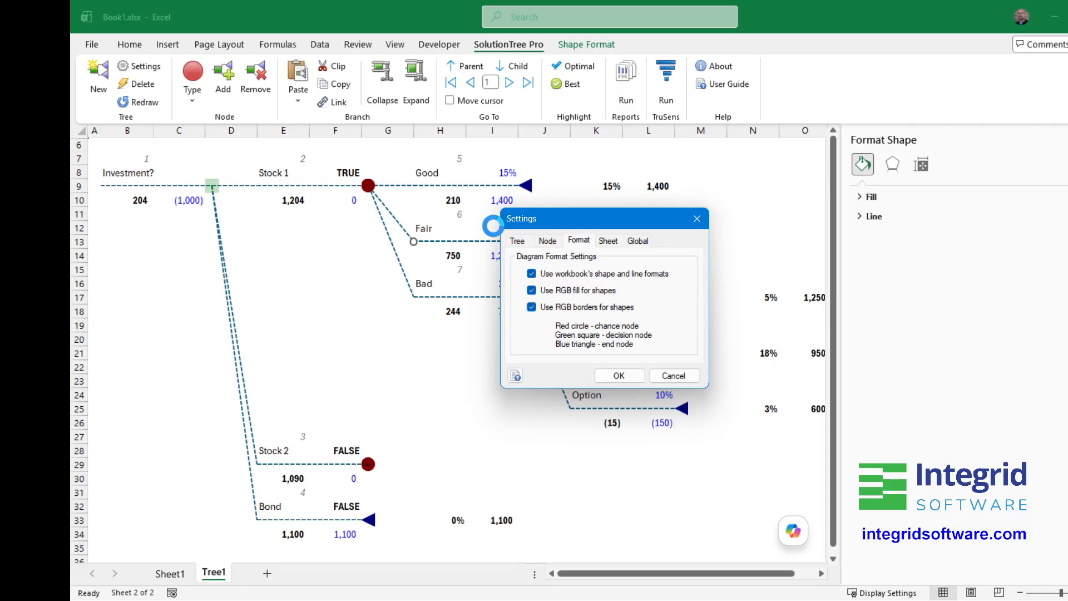
pyautogui.click(612, 242)
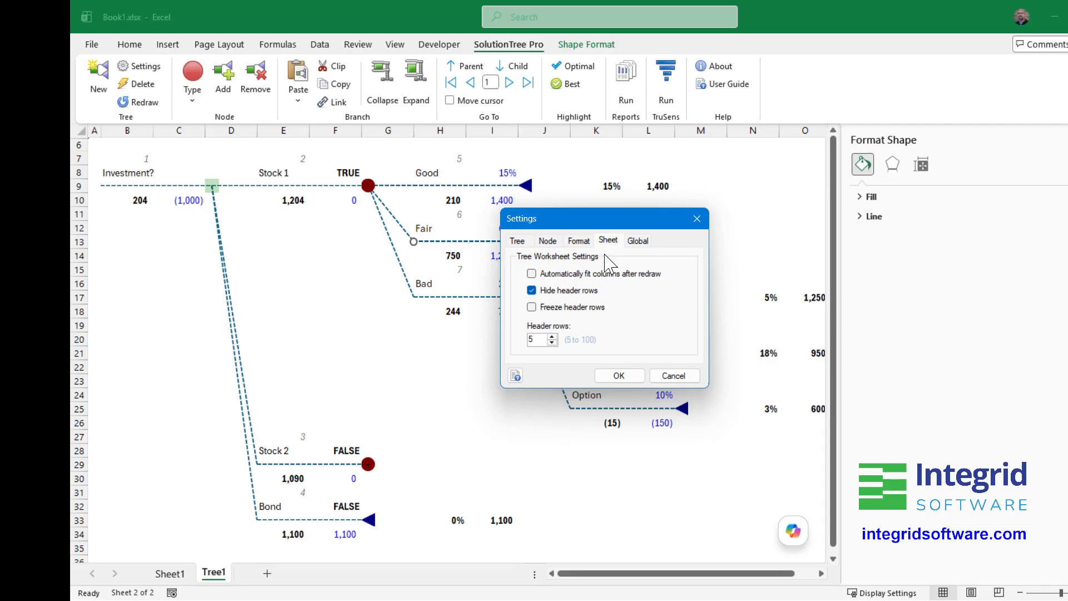
pyautogui.click(618, 376)
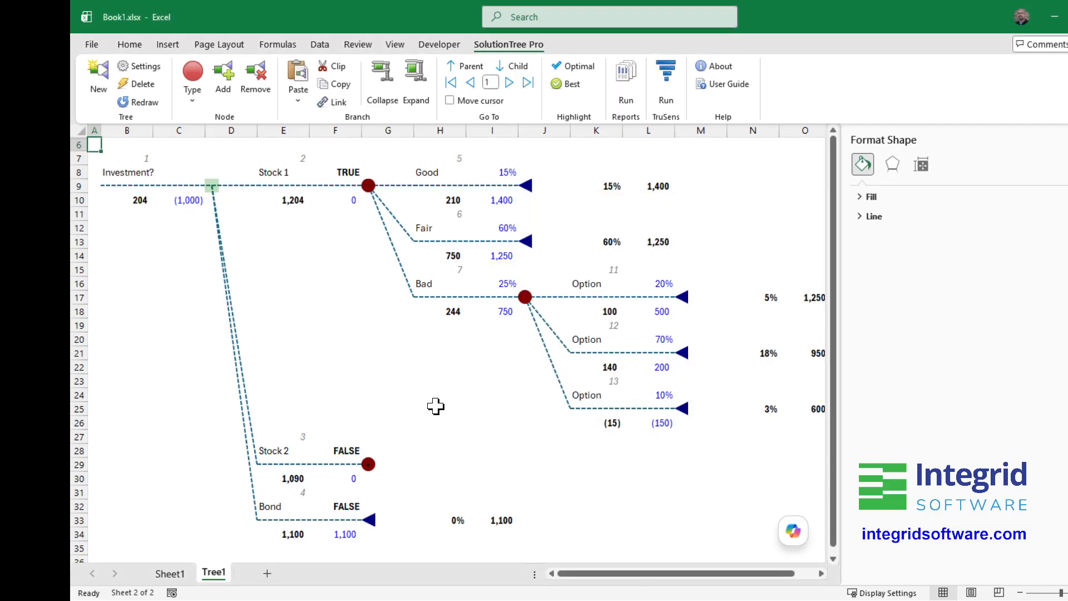
pyautogui.click(419, 400)
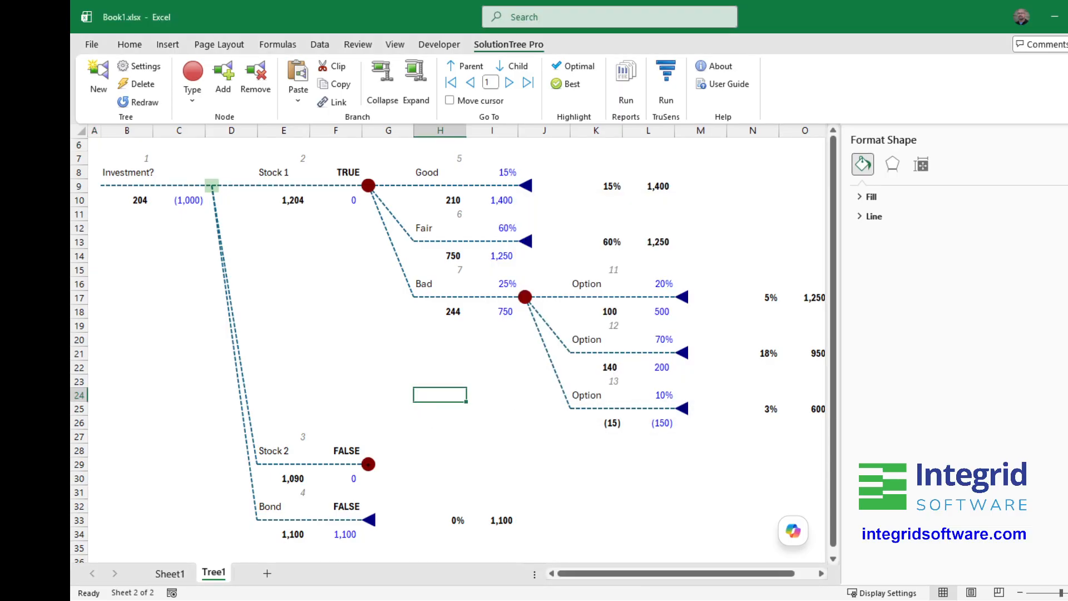